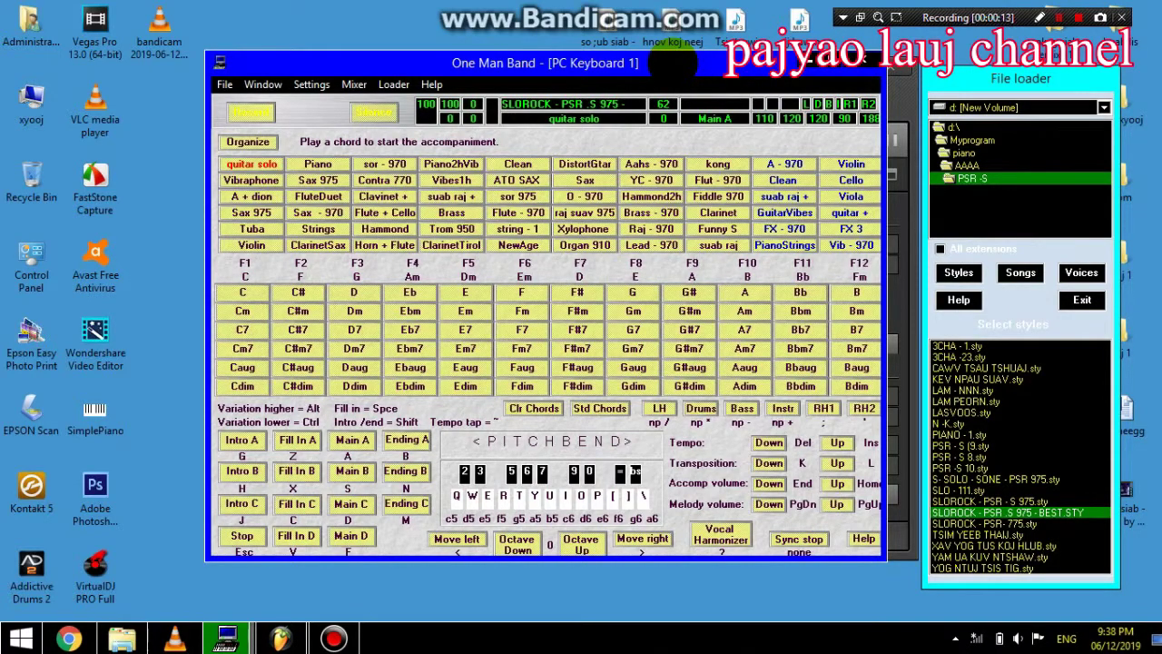
{"action": "left_click_drag", "start_coordinate": [672, 62], "coordinate": [827, 63]}
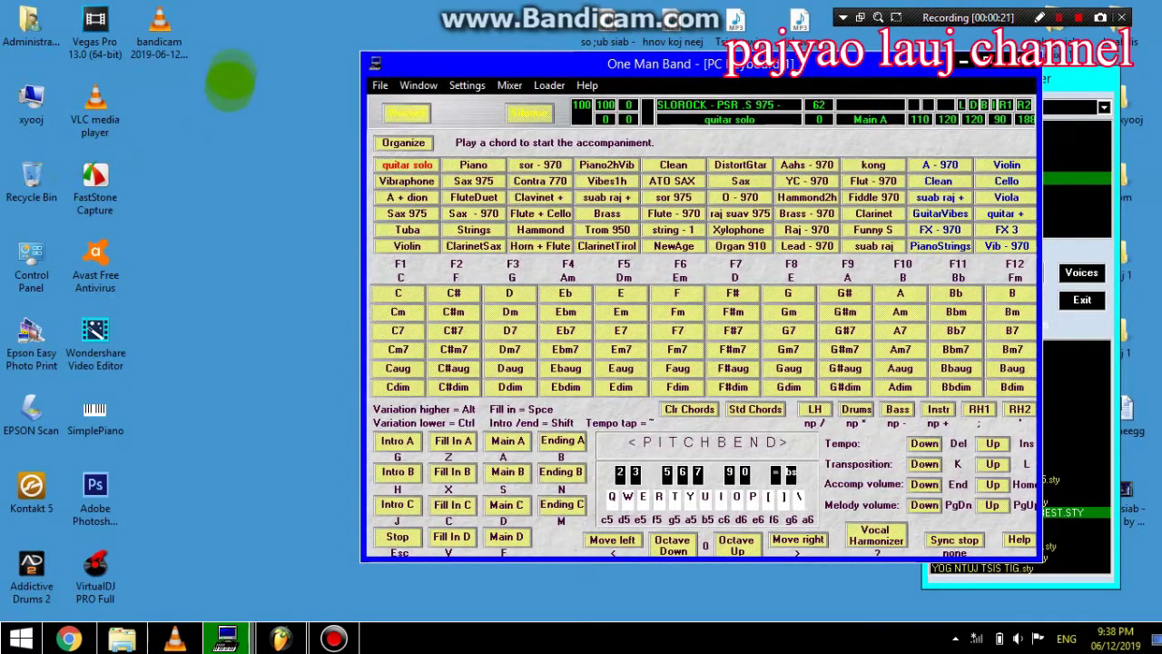
{"action": "right_click", "coordinate": [235, 66]}
{"action": "left_click", "coordinate": [281, 112]}
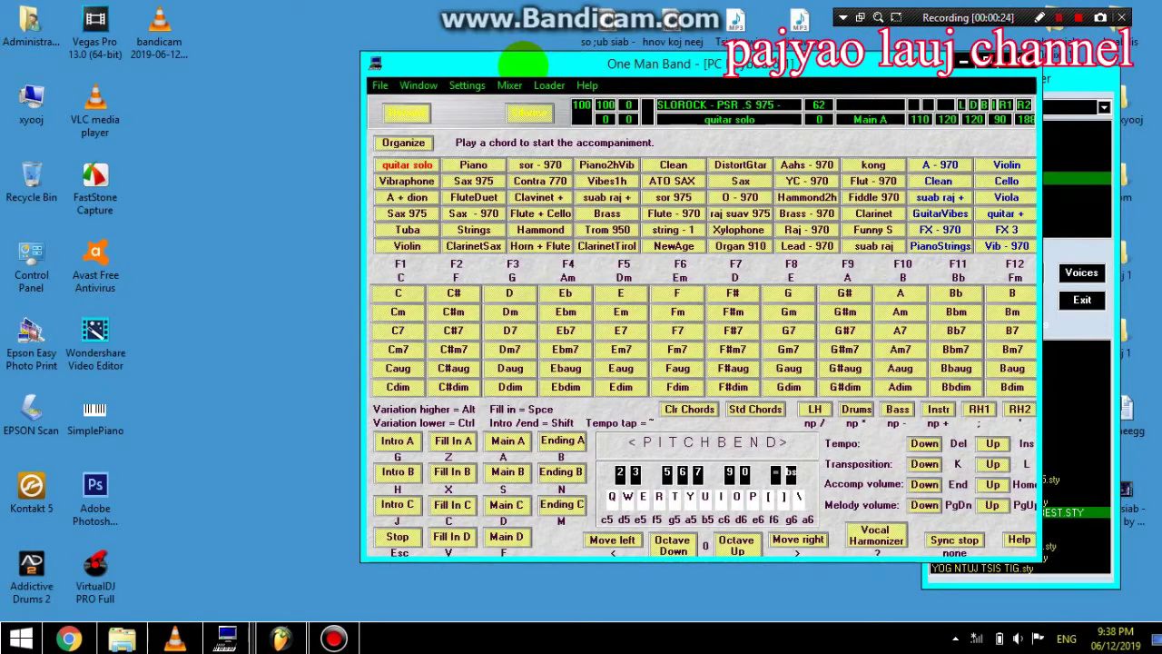
{"action": "left_click_drag", "start_coordinate": [523, 63], "coordinate": [544, 76]}
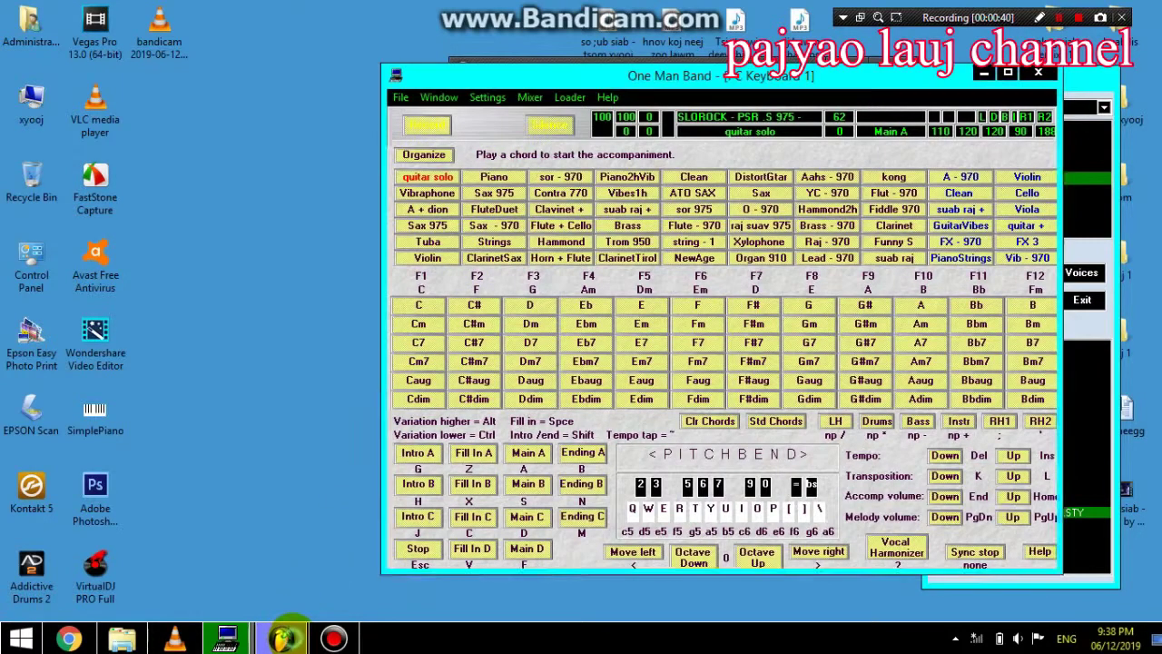
{"action": "left_click", "coordinate": [283, 636]}
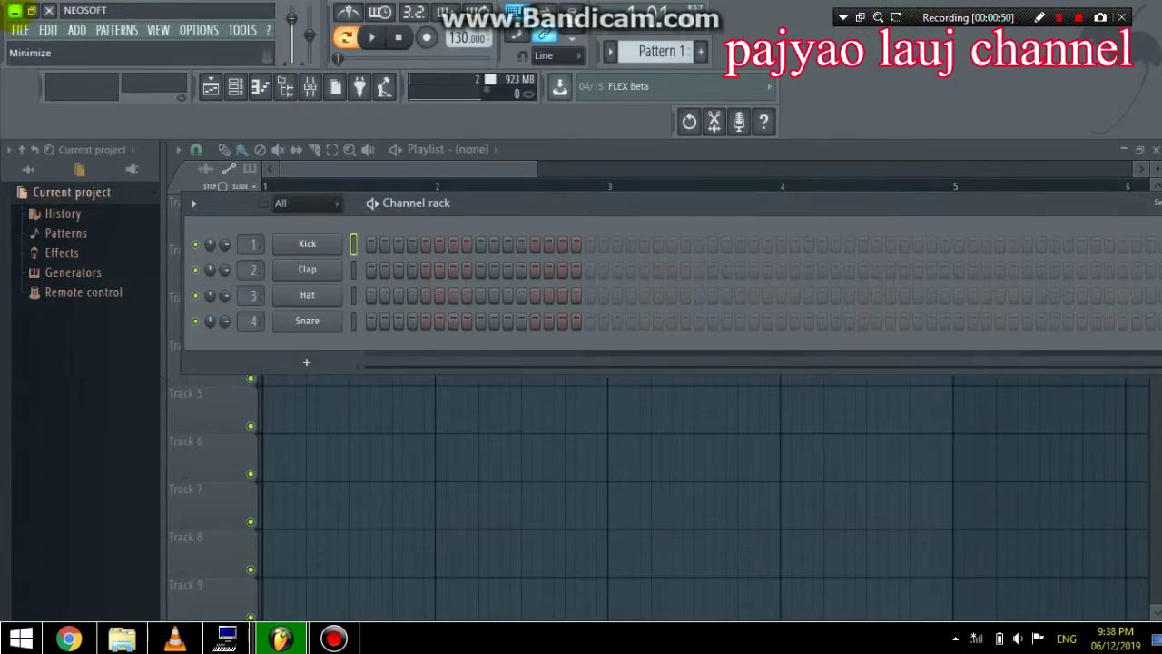
{"action": "left_click", "coordinate": [14, 11]}
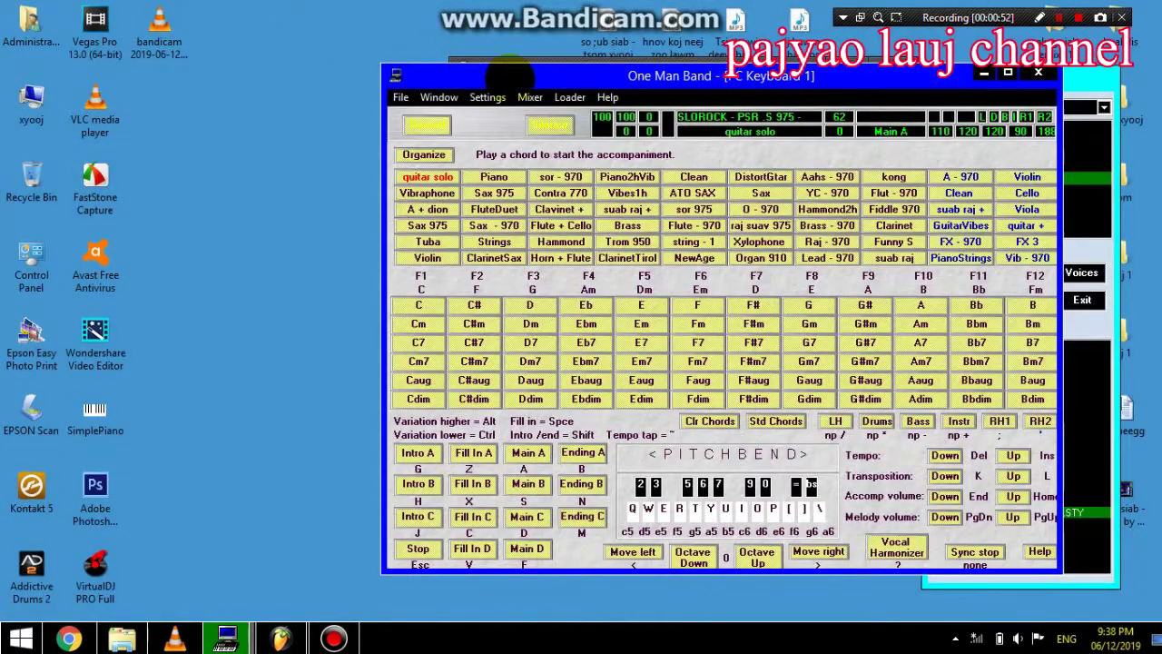
{"action": "left_click_drag", "start_coordinate": [509, 72], "coordinate": [382, 54]}
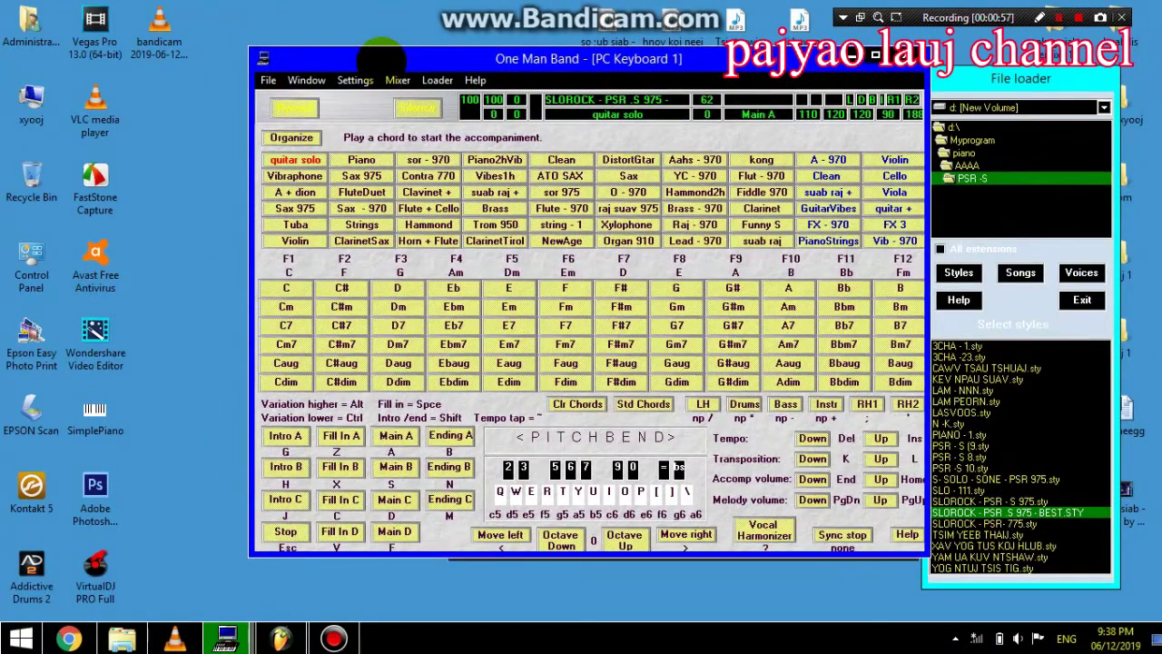
{"action": "left_click_drag", "start_coordinate": [479, 57], "coordinate": [466, 56]}
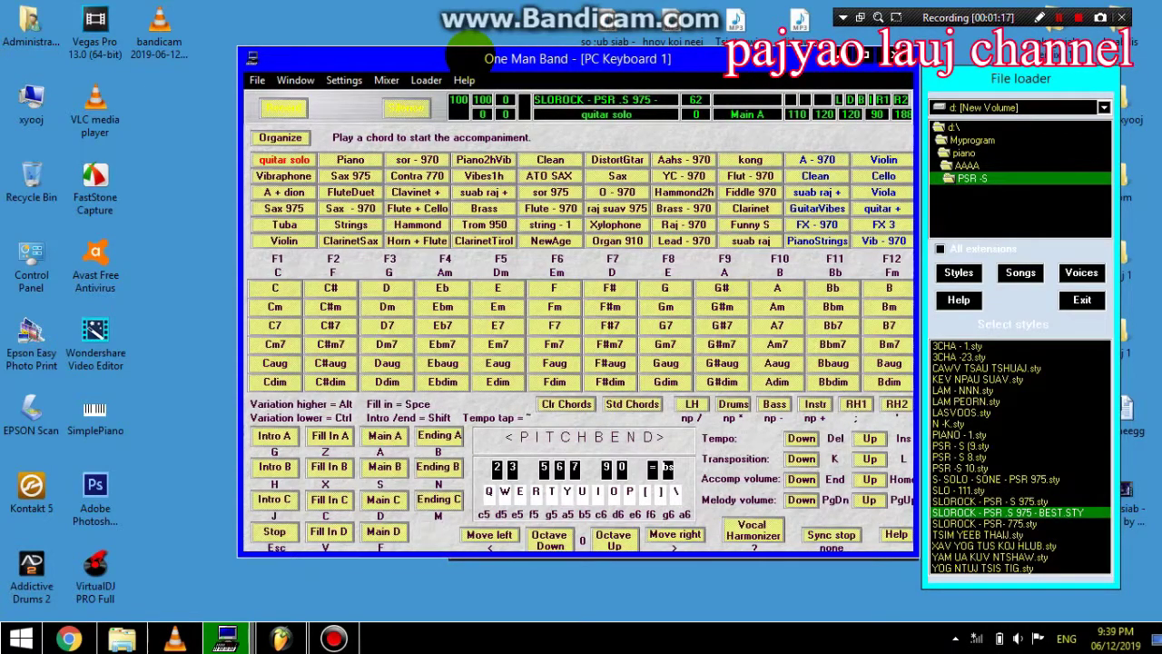
{"action": "mouse_move", "coordinate": [470, 51]}
{"action": "left_mouse_down"}
{"action": "mouse_move", "coordinate": [477, 70]}
{"action": "mouse_move", "coordinate": [464, 70]}
{"action": "left_mouse_up"}
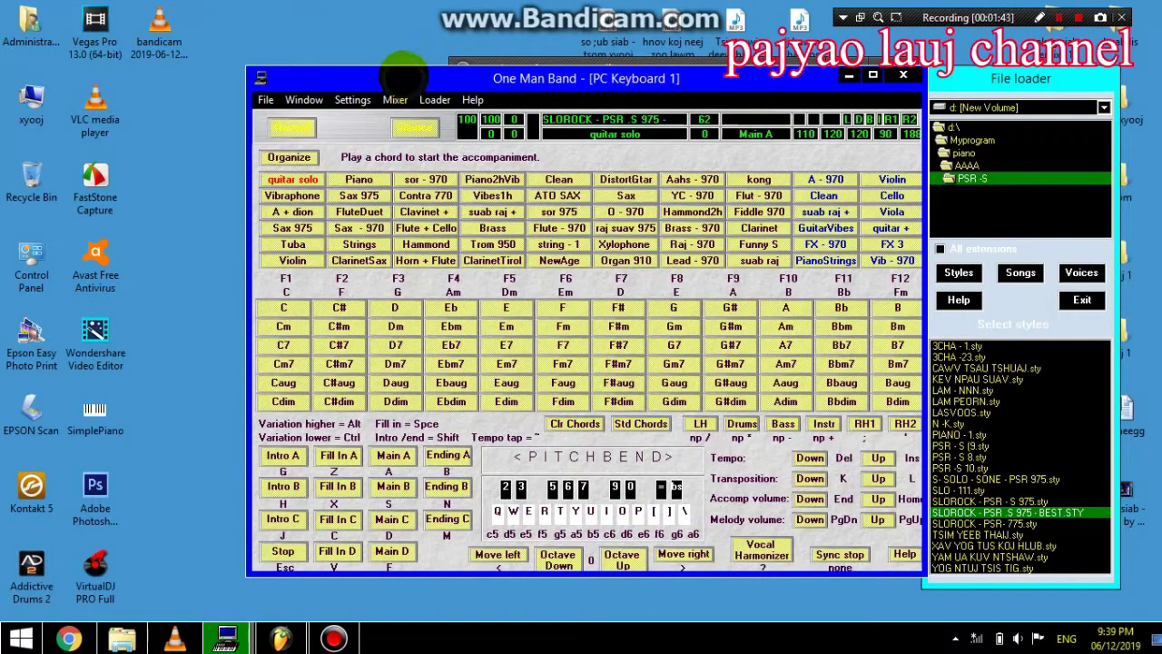
{"action": "left_click_drag", "start_coordinate": [404, 72], "coordinate": [402, 65]}
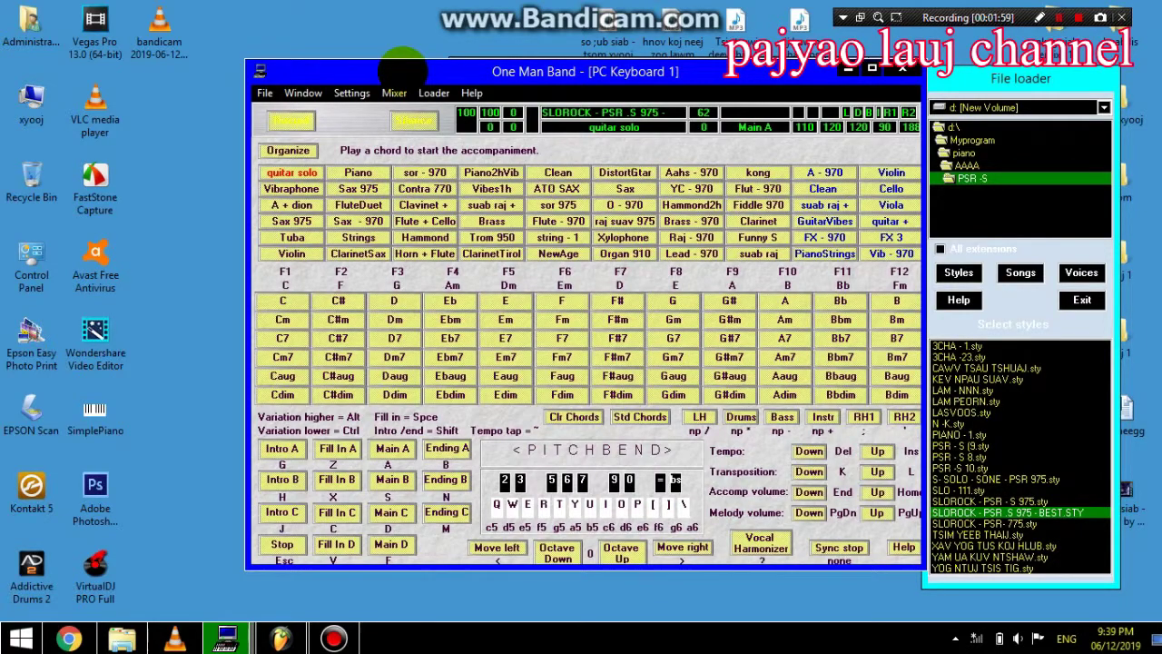
{"action": "mouse_move", "coordinate": [377, 62]}
{"action": "left_mouse_down"}
{"action": "mouse_move", "coordinate": [295, 67]}
{"action": "mouse_move", "coordinate": [290, 48]}
{"action": "mouse_move", "coordinate": [393, 40]}
{"action": "mouse_move", "coordinate": [368, 46]}
{"action": "left_mouse_up"}
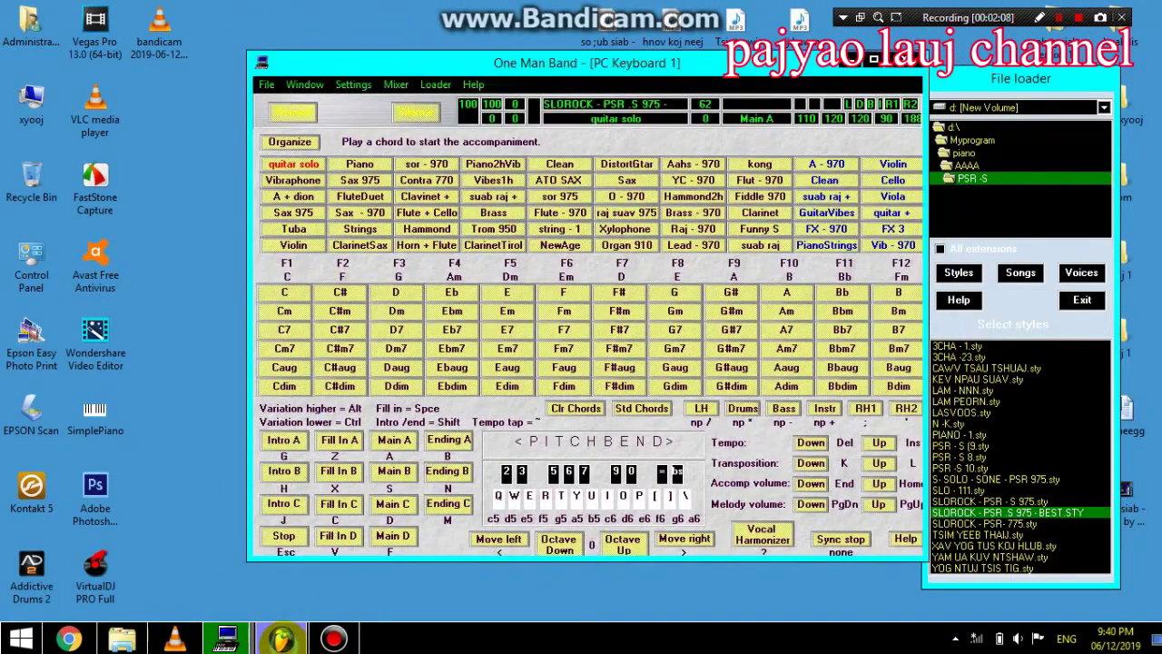
{"action": "left_click", "coordinate": [282, 638]}
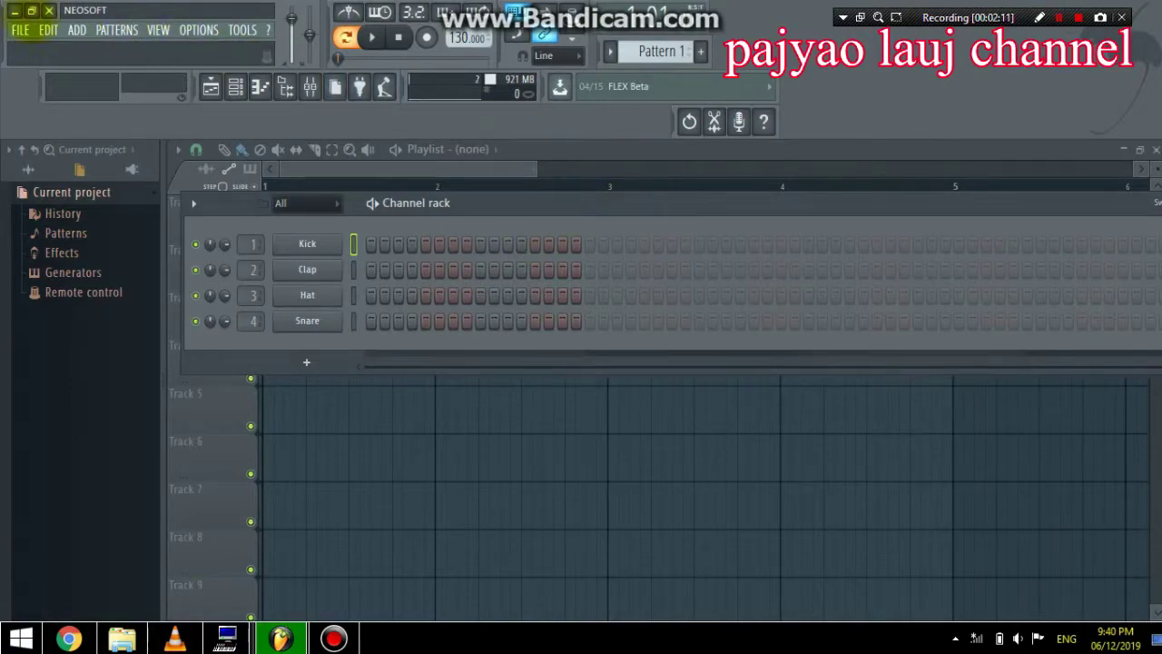
{"action": "left_click", "coordinate": [15, 10]}
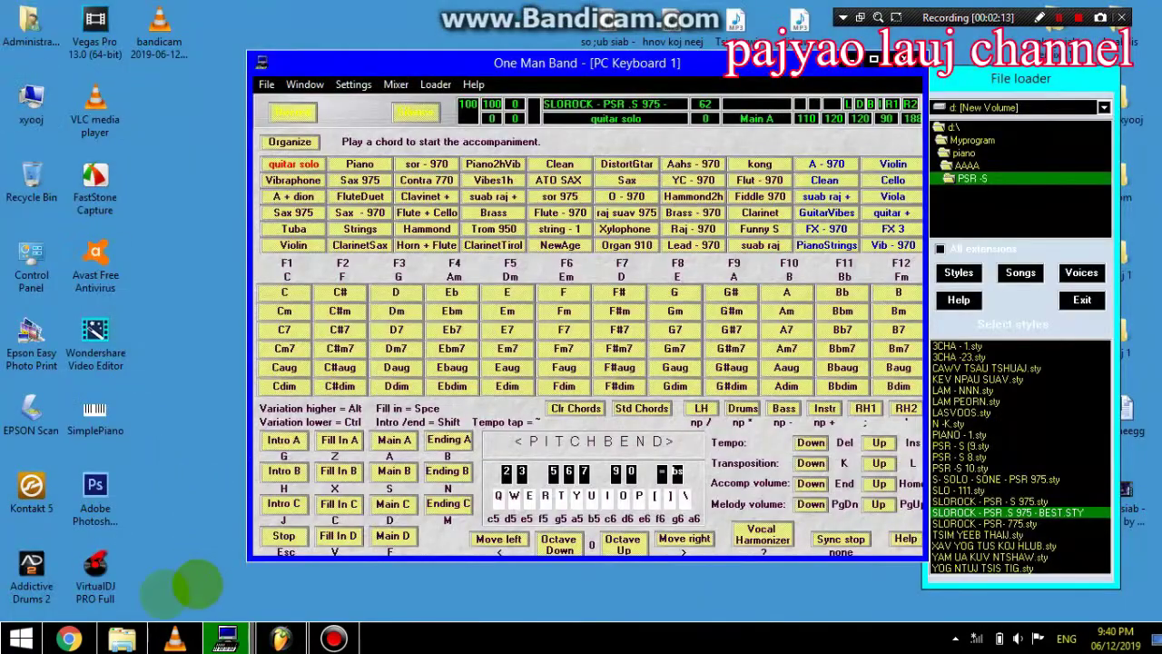
{"action": "left_click", "coordinate": [122, 638]}
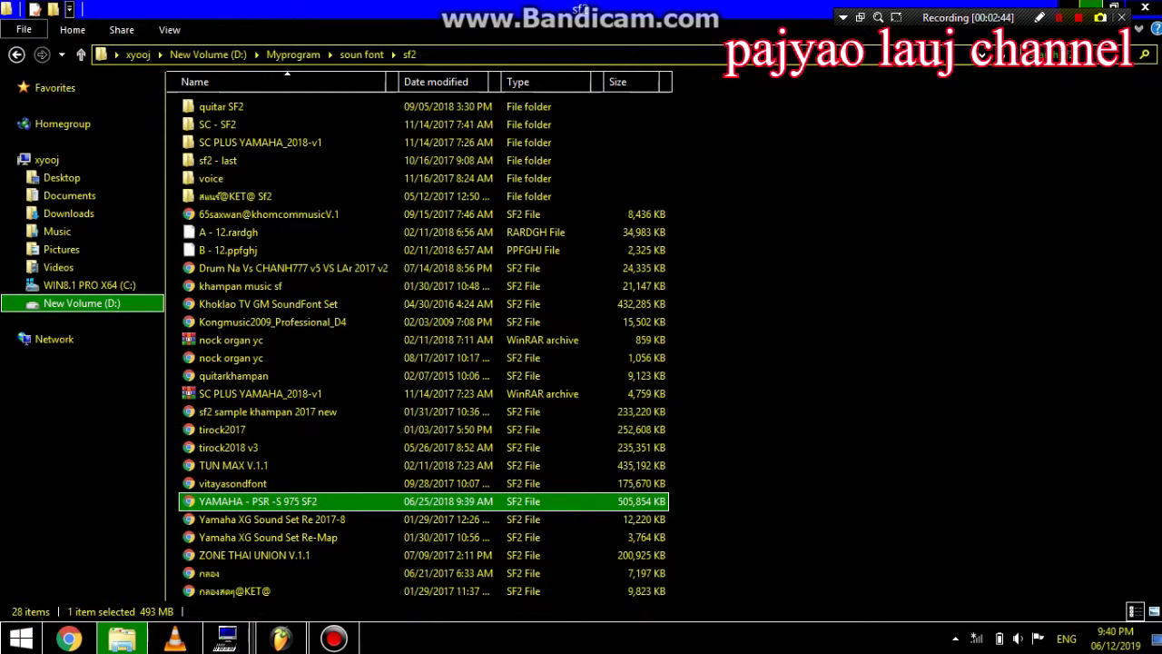
{"action": "left_click", "coordinate": [1084, 5]}
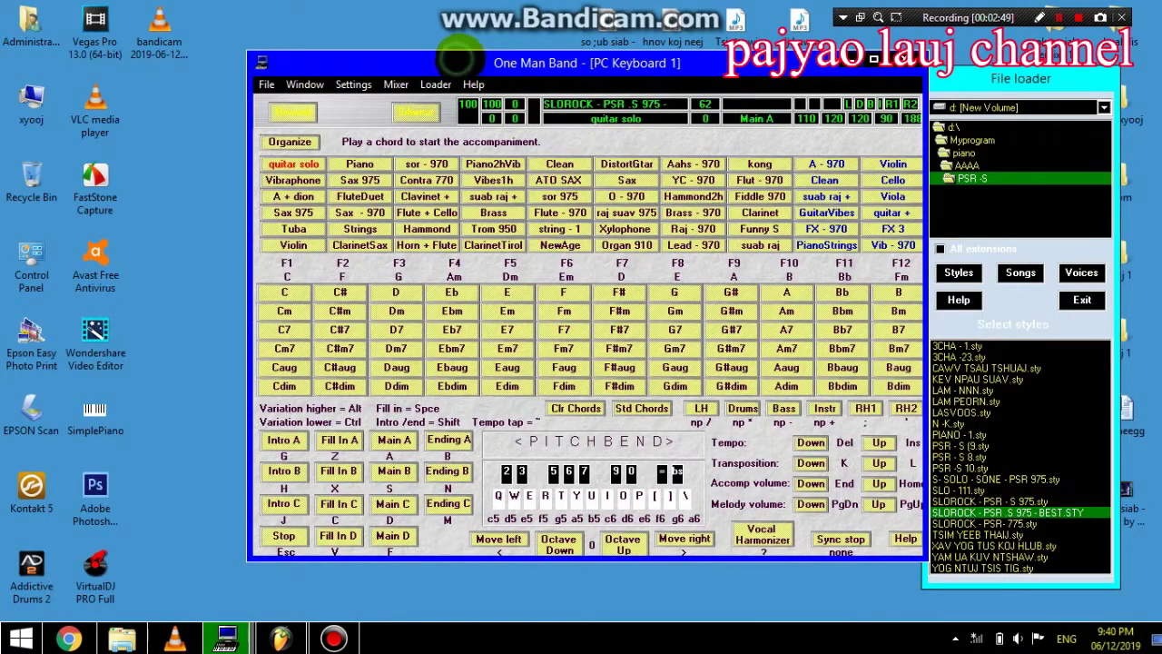
{"action": "mouse_move", "coordinate": [457, 57]}
{"action": "left_mouse_down"}
{"action": "mouse_move", "coordinate": [479, 78]}
{"action": "mouse_move", "coordinate": [467, 66]}
{"action": "left_mouse_up"}
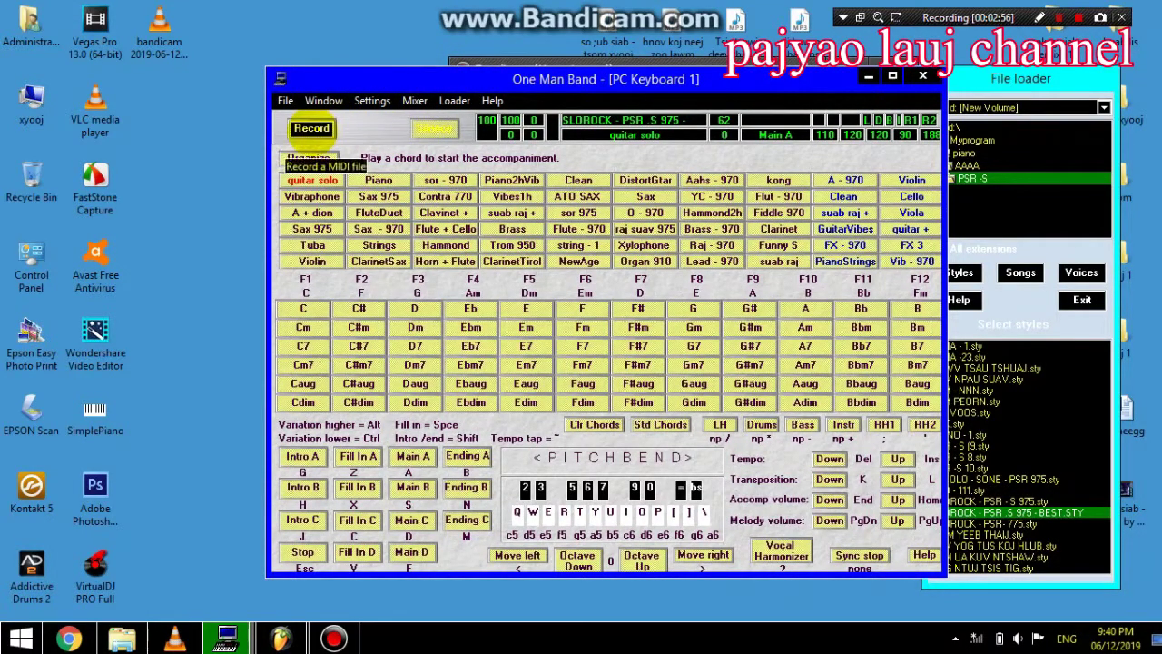
Step: Start recording a MIDI file with the Main C variation and select the Xylophone voice for the melody
{"action": "left_click", "coordinate": [311, 128]}
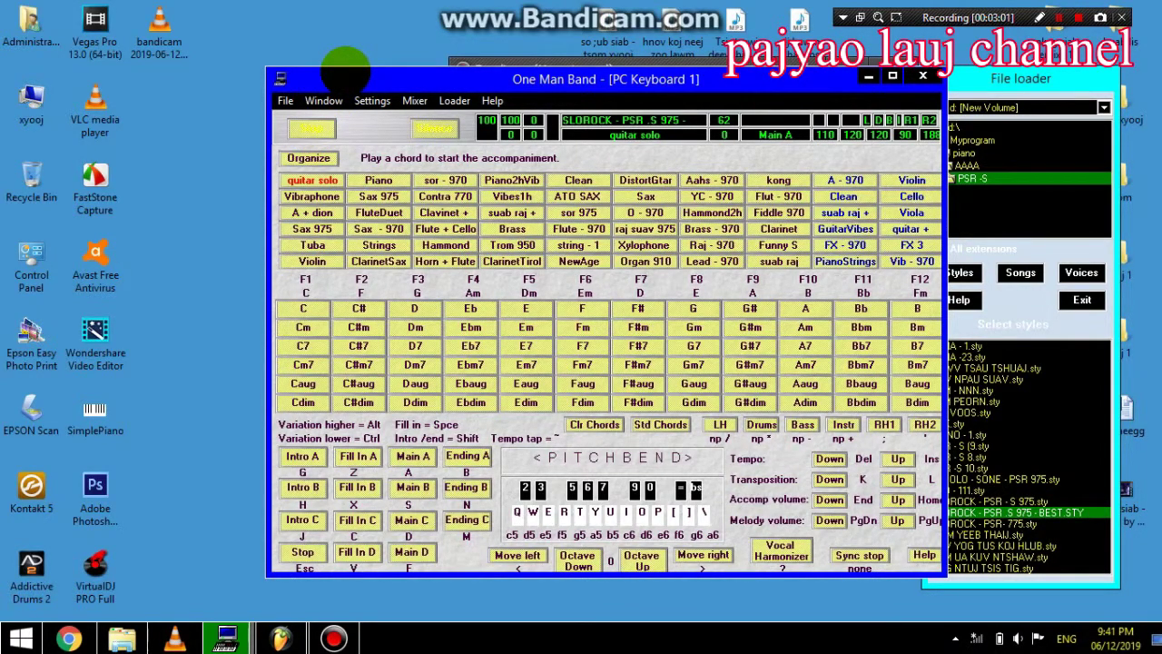
{"action": "left_click", "coordinate": [312, 128]}
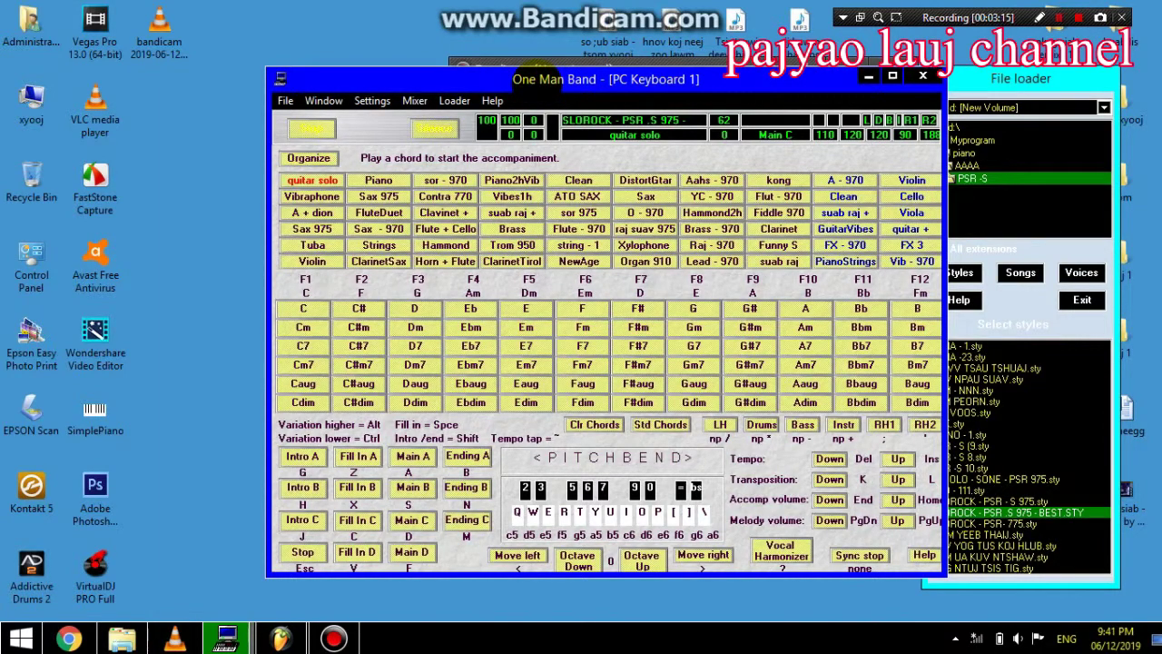
{"action": "key", "text": "Right"}
{"action": "key", "text": "Right"}
{"action": "key", "text": "Right"}
{"action": "key", "text": "Right"}
{"action": "key", "text": "Right"}
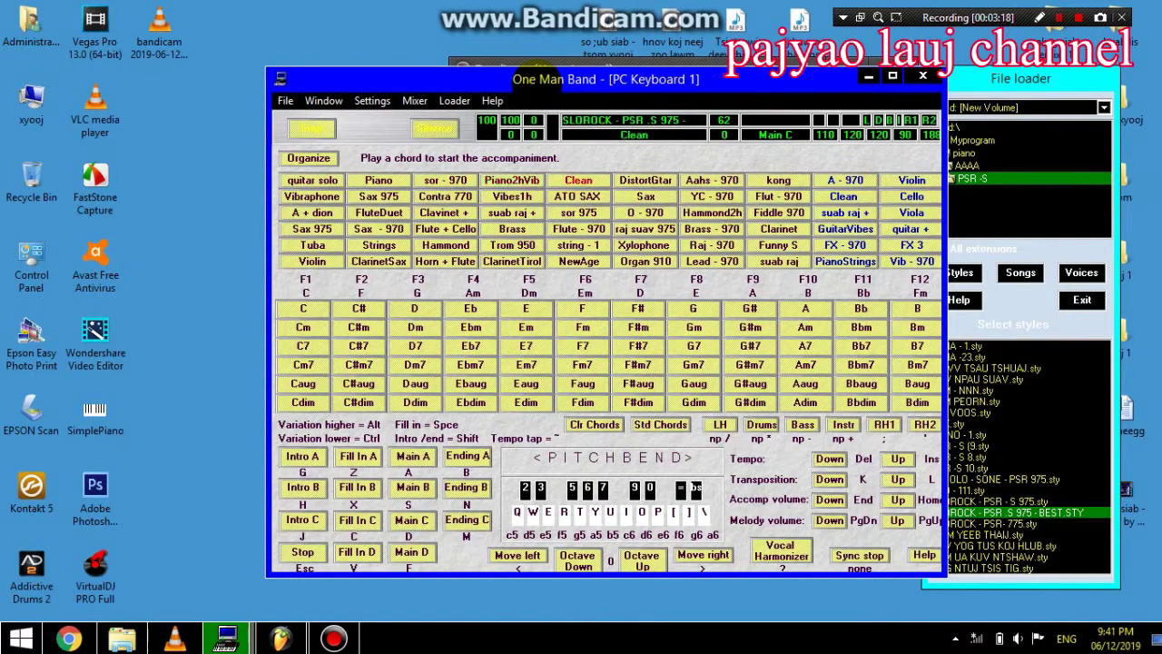
{"action": "key", "text": "Down"}
{"action": "key", "text": "Down"}
{"action": "key", "text": "Down"}
{"action": "key", "text": "Down"}
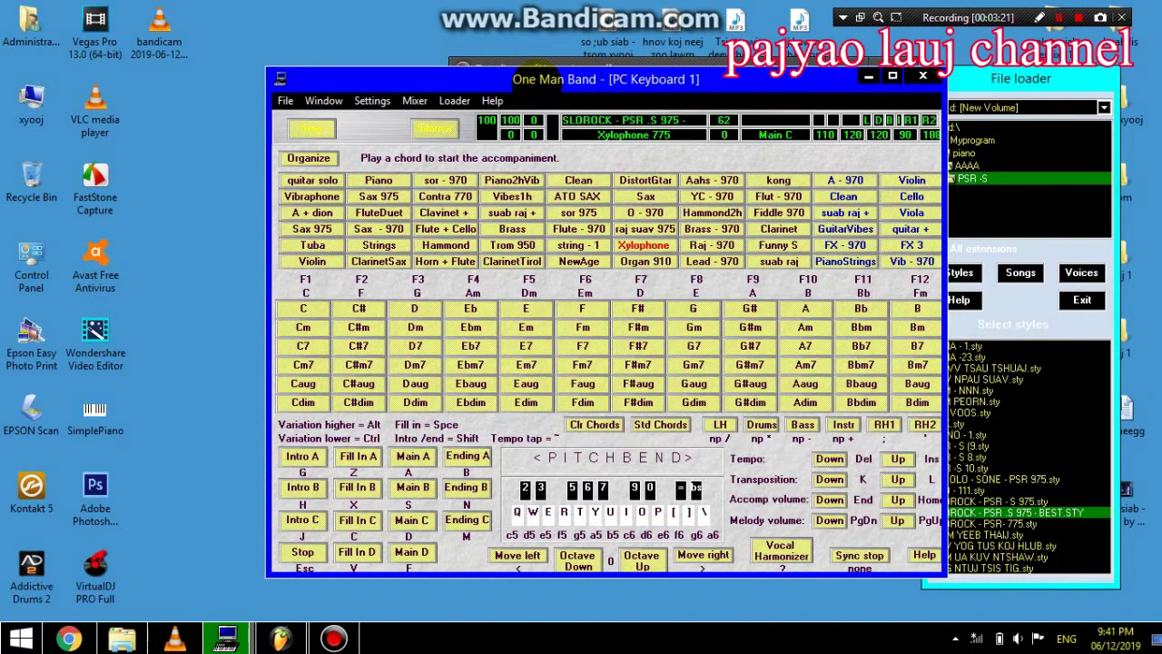
Step: Start the accompaniment on a C chord and play the Xylophone melody over C and Am chords, adding fill-ins
{"action": "key", "text": "F1"}
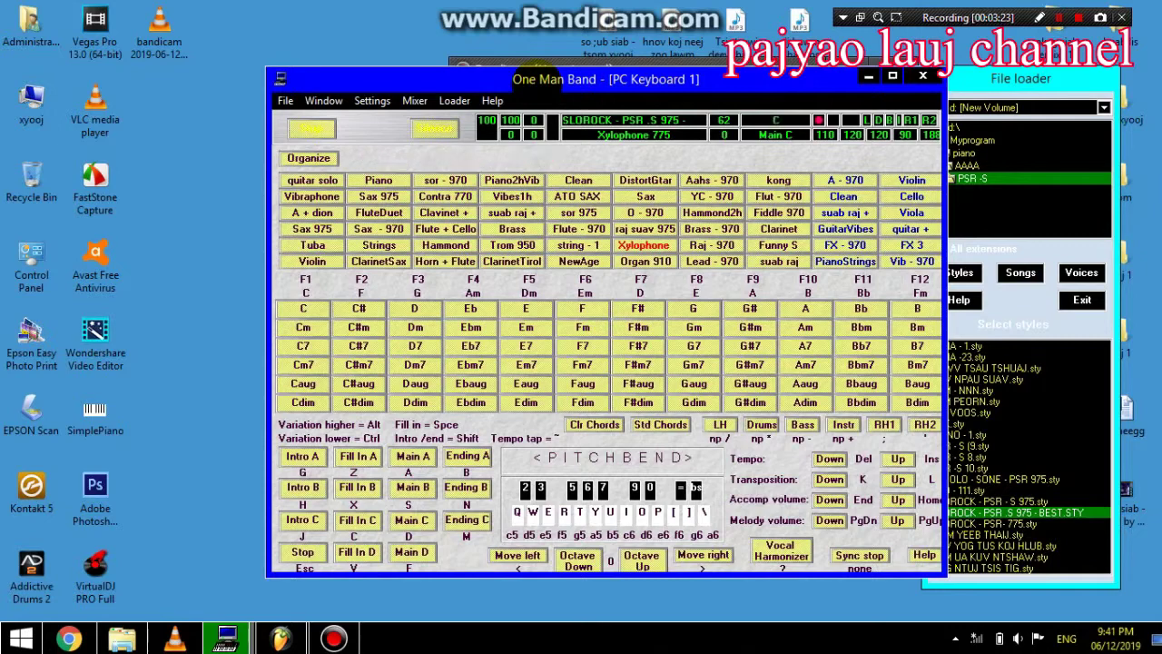
{"action": "key", "text": "space"}
{"action": "key", "text": "q"}
{"action": "key", "text": "w"}
{"action": "key", "text": "t"}
{"action": "key", "text": "i"}
{"action": "key", "text": "o"}
{"action": "key", "text": "p"}
{"action": "key", "text": "e"}
{"action": "key", "text": "t"}
{"action": "key", "text": "y"}
{"action": "key", "text": "i"}
{"action": "key", "text": "o"}
{"action": "key", "text": "y"}
{"action": "key", "text": "t"}
{"action": "key", "text": "e"}
{"action": "key", "text": "t"}
{"action": "key", "text": "e"}
{"action": "key", "text": "w"}
{"action": "key", "text": "w"}
{"action": "key", "text": "e"}
{"action": "key", "text": "t"}
{"action": "key", "text": "space"}
{"action": "key", "text": "q"}
{"action": "key", "text": "e"}
{"action": "key", "text": "t"}
{"action": "key", "text": "i"}
{"action": "key", "text": "u"}
{"action": "key", "text": "y"}
{"action": "key", "text": "t"}
{"action": "key", "text": "i"}
{"action": "key", "text": "o"}
{"action": "key", "text": "i"}
{"action": "key", "text": "y"}
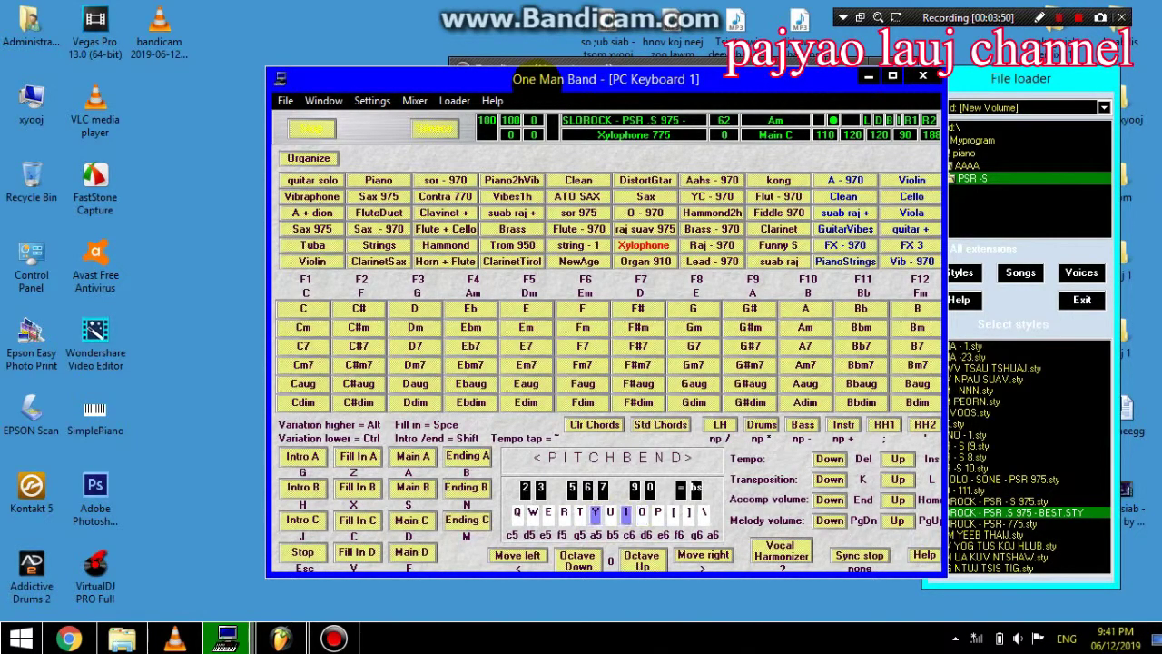
{"action": "key", "text": "t"}
{"action": "key", "text": "e"}
{"action": "key", "text": "t"}
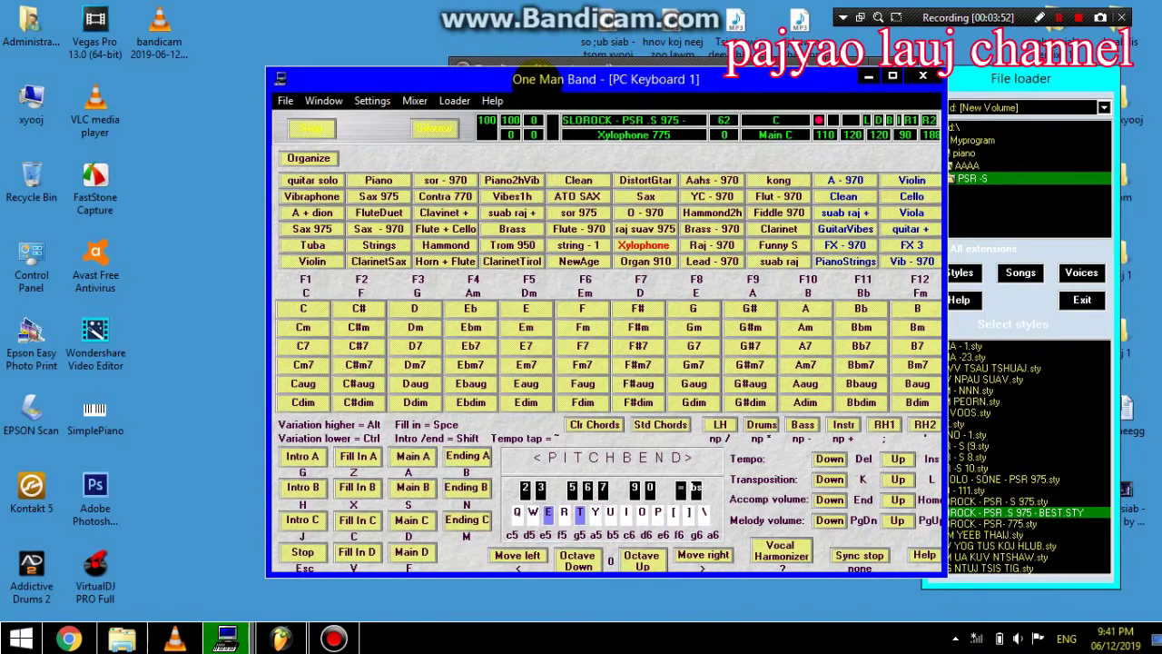
{"action": "key", "text": "w"}
{"action": "key", "text": "e"}
{"action": "key", "text": "t"}
{"action": "key", "text": "e"}
{"action": "key", "text": "q"}
{"action": "key", "text": "w"}
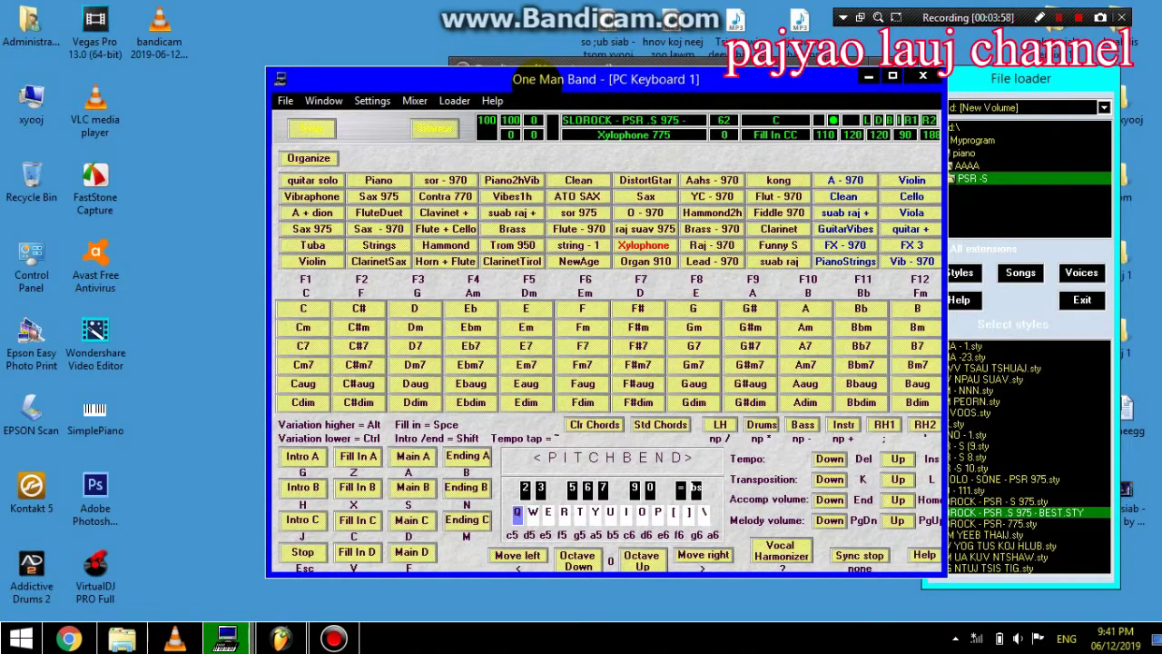
Step: Switch the melody voice to NewAge and play a short phrase over Am, returning to a C chord
{"action": "key", "text": "Down"}
{"action": "key", "text": "Left"}
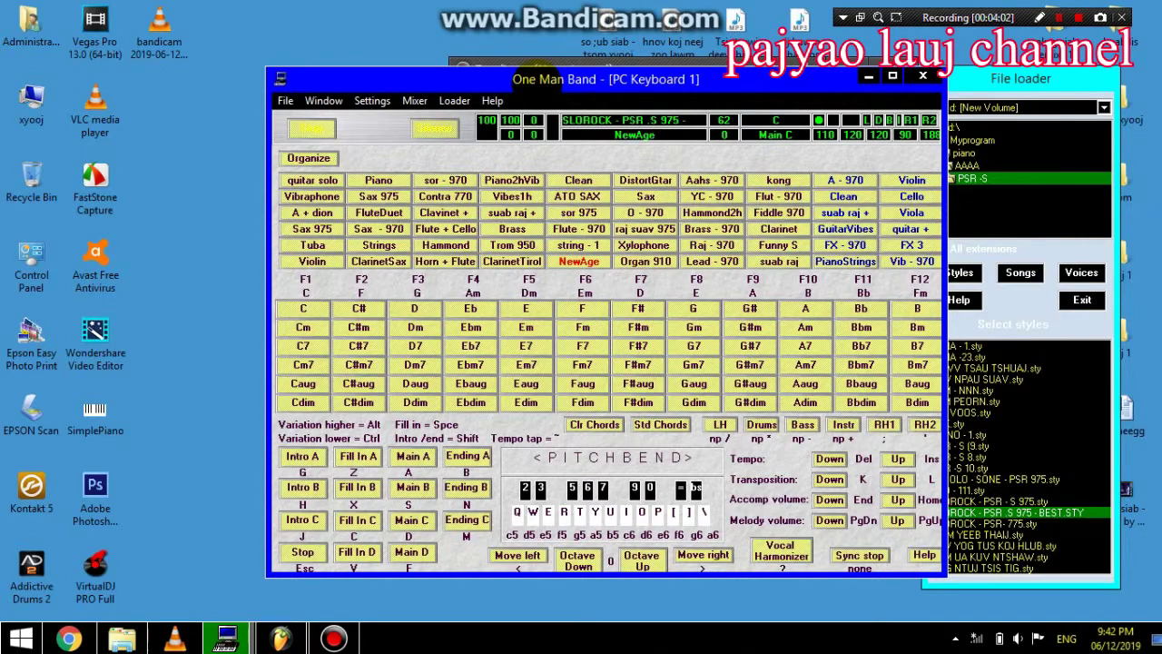
{"action": "key", "text": "e"}
{"action": "key", "text": "t"}
{"action": "key", "text": "y"}
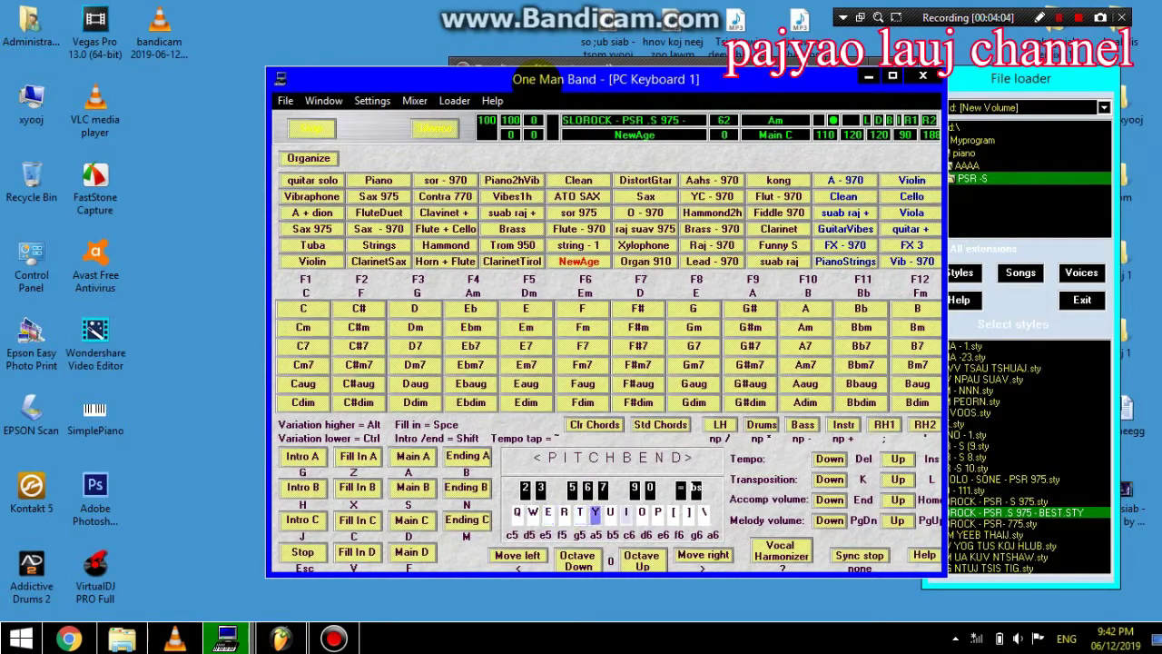
{"action": "key", "text": "t"}
{"action": "key", "text": "e"}
{"action": "key", "text": "t"}
{"action": "key", "text": "F1"}
Step: Switch the melody voice to string - 1 and play a phrase over C, Am and C chords
{"action": "key", "text": "Up"}
{"action": "key", "text": "q"}
{"action": "key", "text": "w"}
{"action": "key", "text": "e"}
{"action": "key", "text": "t"}
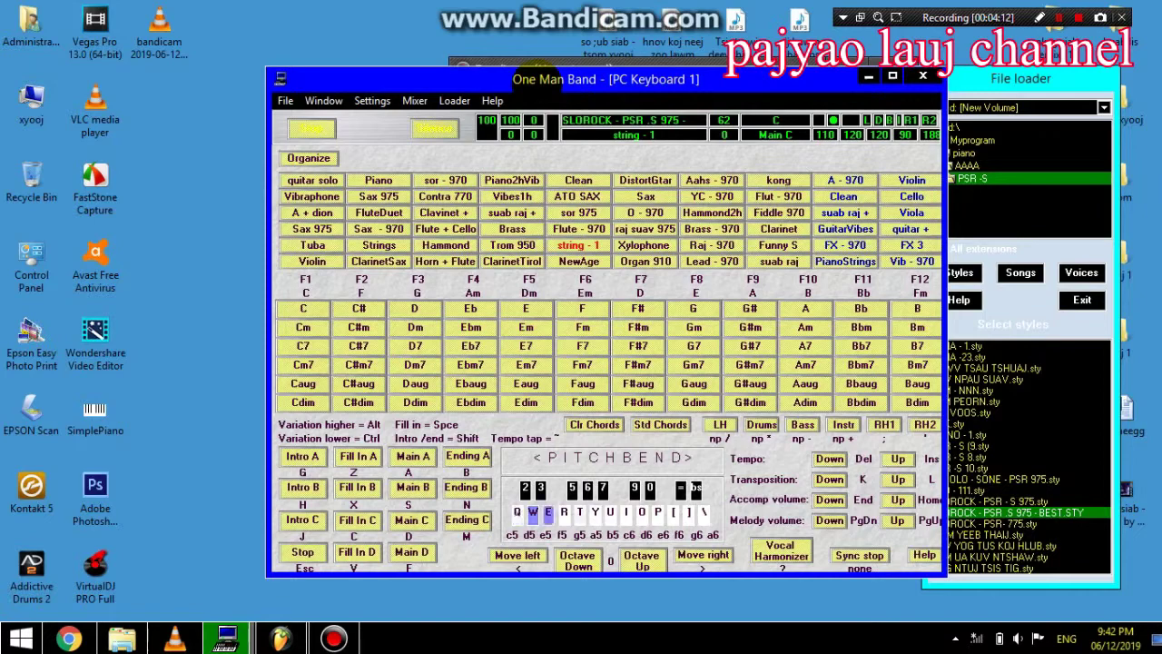
{"action": "key", "text": "y"}
{"action": "key", "text": "t"}
{"action": "key", "text": "i"}
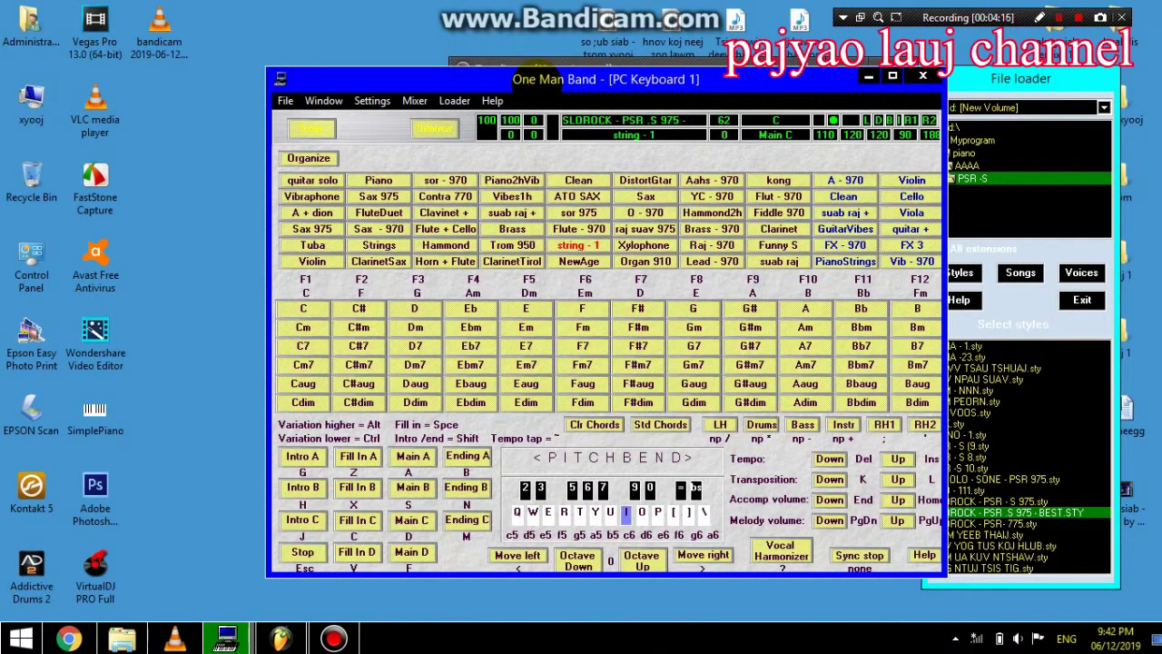
{"action": "key", "text": "F4"}
{"action": "key", "text": "o"}
{"action": "key", "text": "i"}
{"action": "key", "text": "y"}
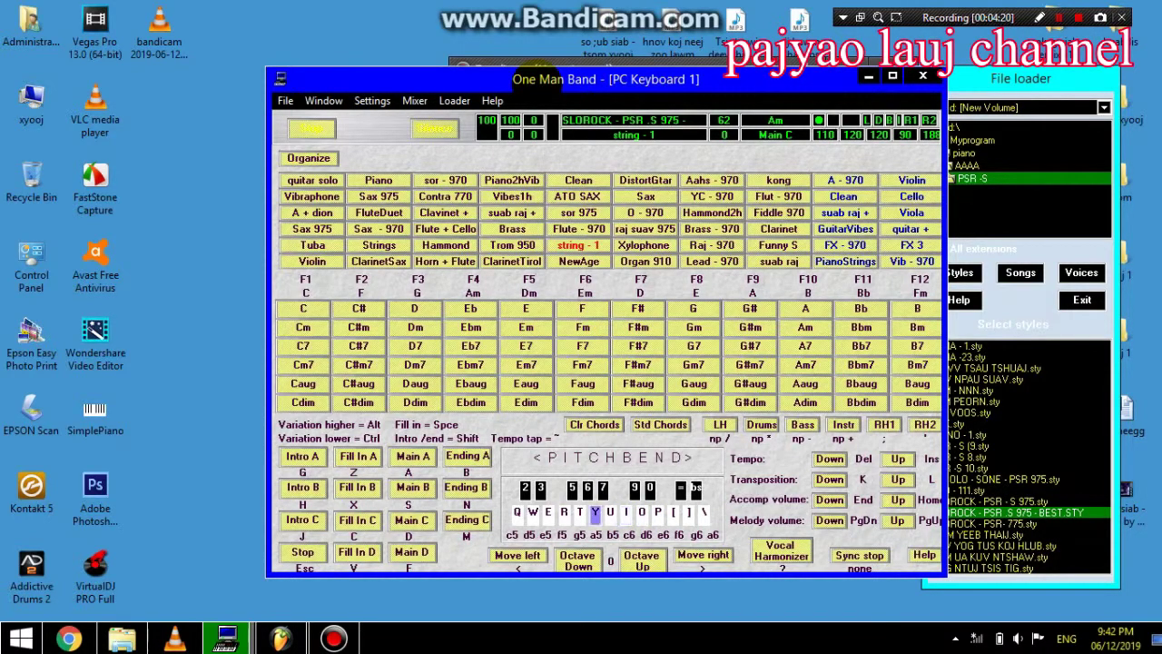
{"action": "key", "text": "F1"}
{"action": "key", "text": "t"}
{"action": "key", "text": "y"}
{"action": "key", "text": "e"}
{"action": "key", "text": "t"}
Step: Return to the NewAge voice and play the closing phrase over a C chord
{"action": "key", "text": "Down"}
{"action": "key", "text": "F1"}
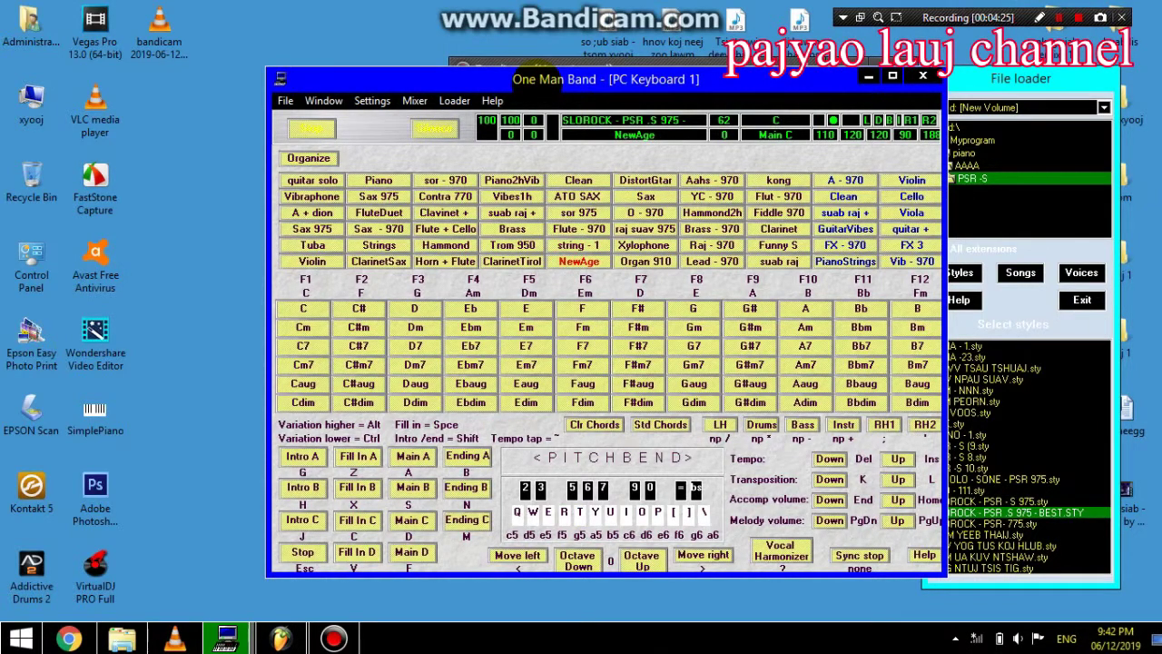
{"action": "key", "text": "q"}
{"action": "key", "text": "w"}
{"action": "key", "text": "t"}
{"action": "key", "text": "b"}
{"action": "key", "text": "e"}
{"action": "key", "text": "w"}
{"action": "key", "text": "q"}
Step: Save the recorded performance to the Desktop as a MIDI file named "tos koj los noj 30"
{"action": "key", "text": "ctrl+s"}
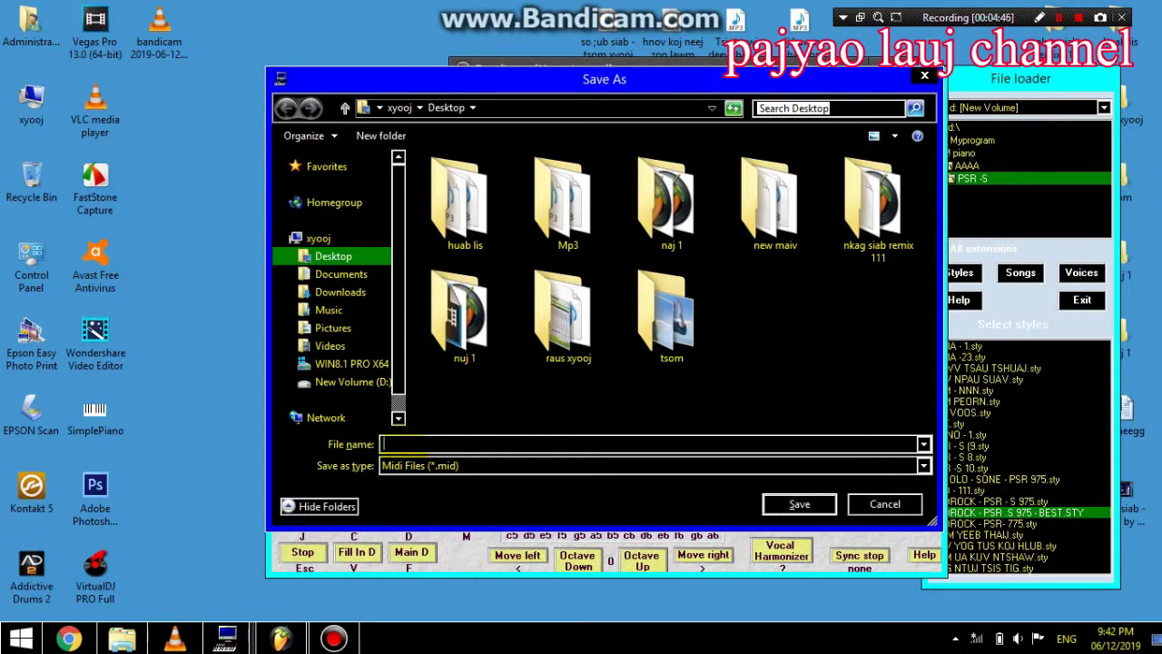
{"action": "type", "text": "tos koj los noj 30"}
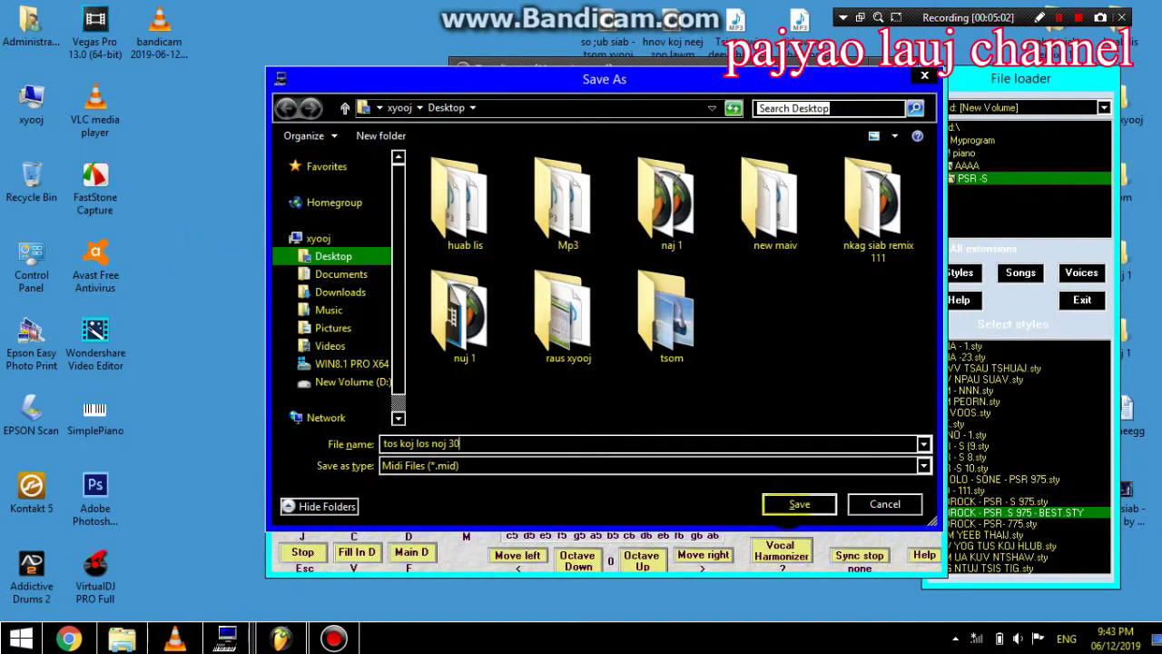
{"action": "left_click", "coordinate": [797, 505]}
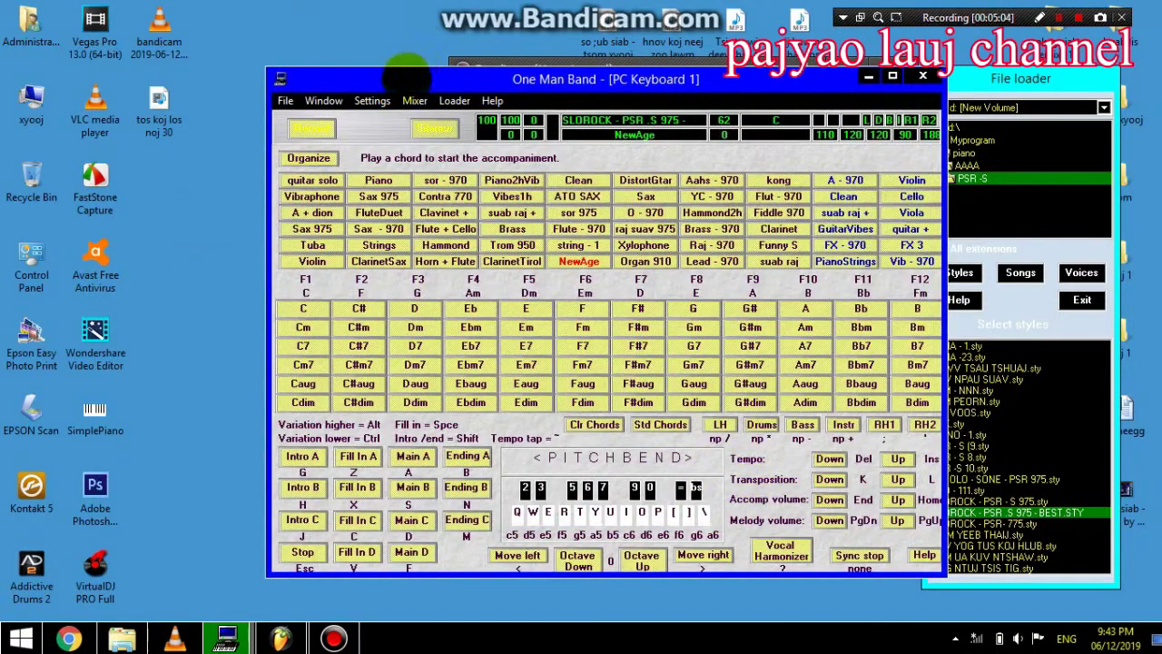
Step: Switch to FL Studio and import the MIDI file "tos koj los noj 30" from the Desktop into the project
{"action": "left_click_drag", "start_coordinate": [406, 72], "coordinate": [420, 70]}
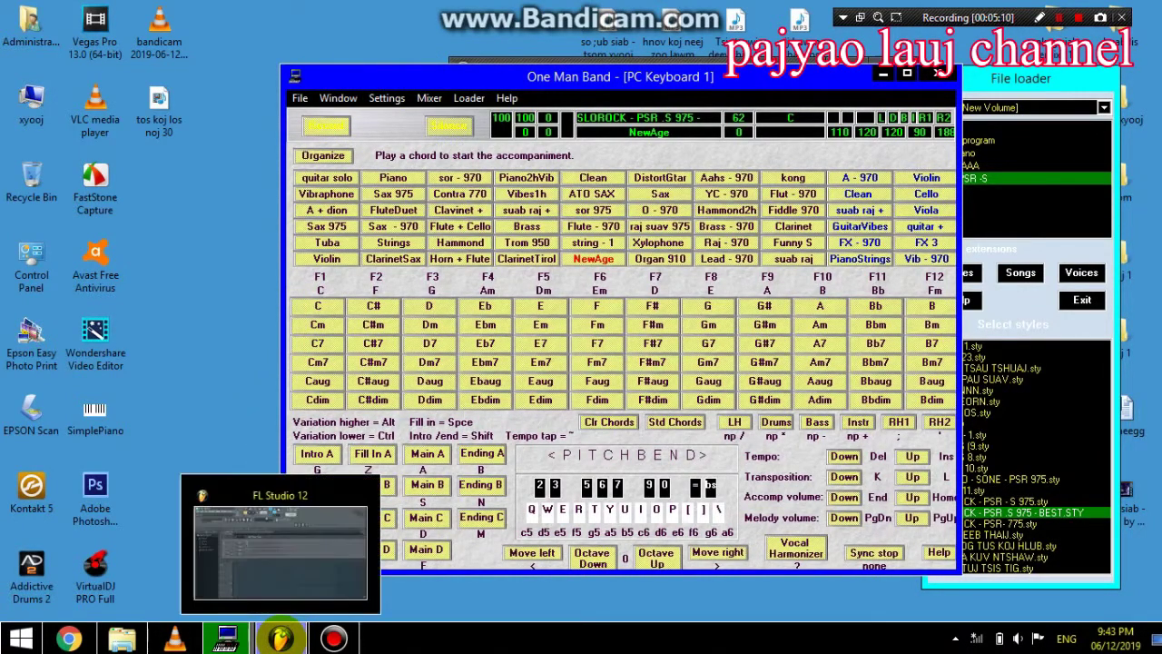
{"action": "left_click", "coordinate": [280, 638]}
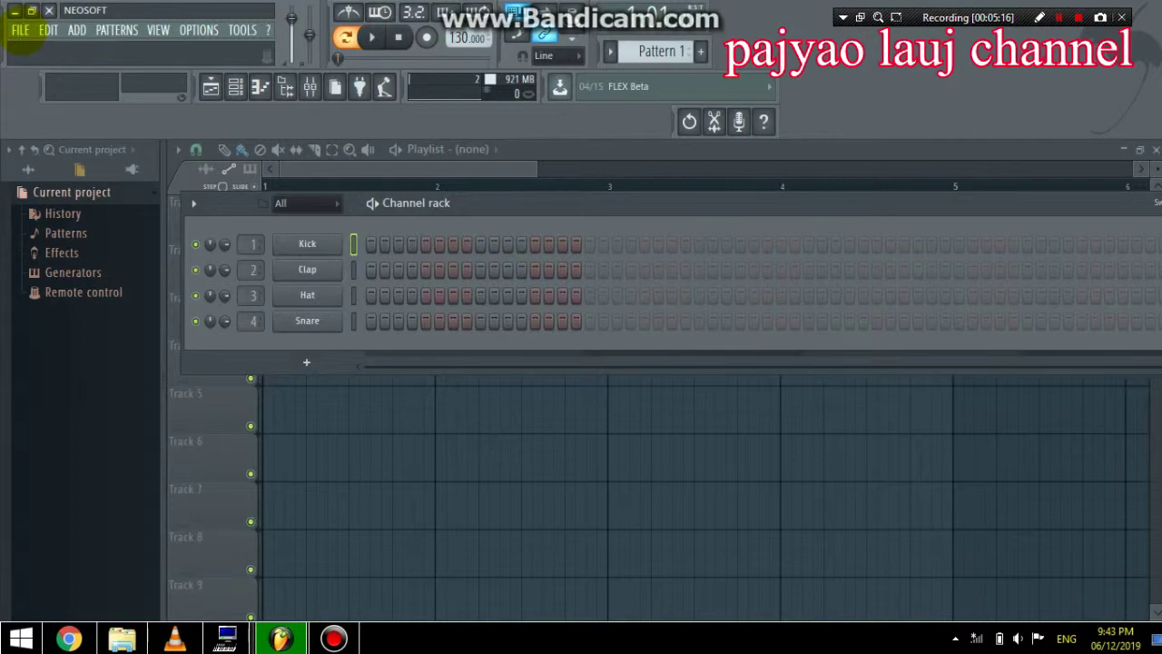
{"action": "left_click", "coordinate": [20, 30]}
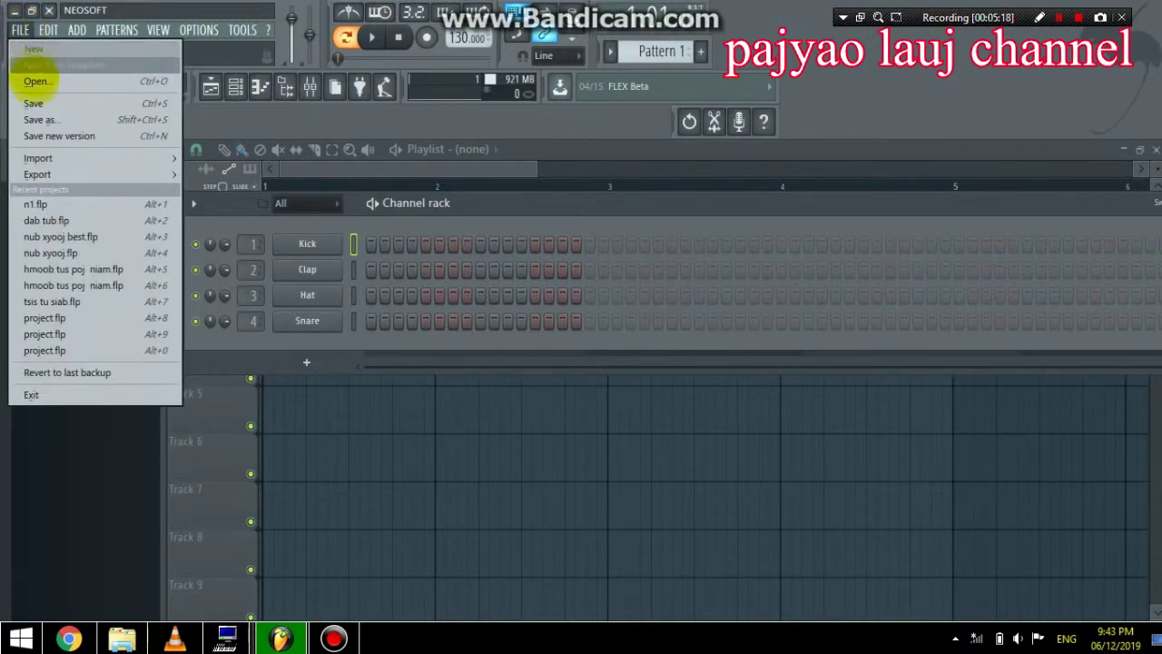
{"action": "mouse_move", "coordinate": [62, 175]}
{"action": "mouse_move", "coordinate": [78, 157]}
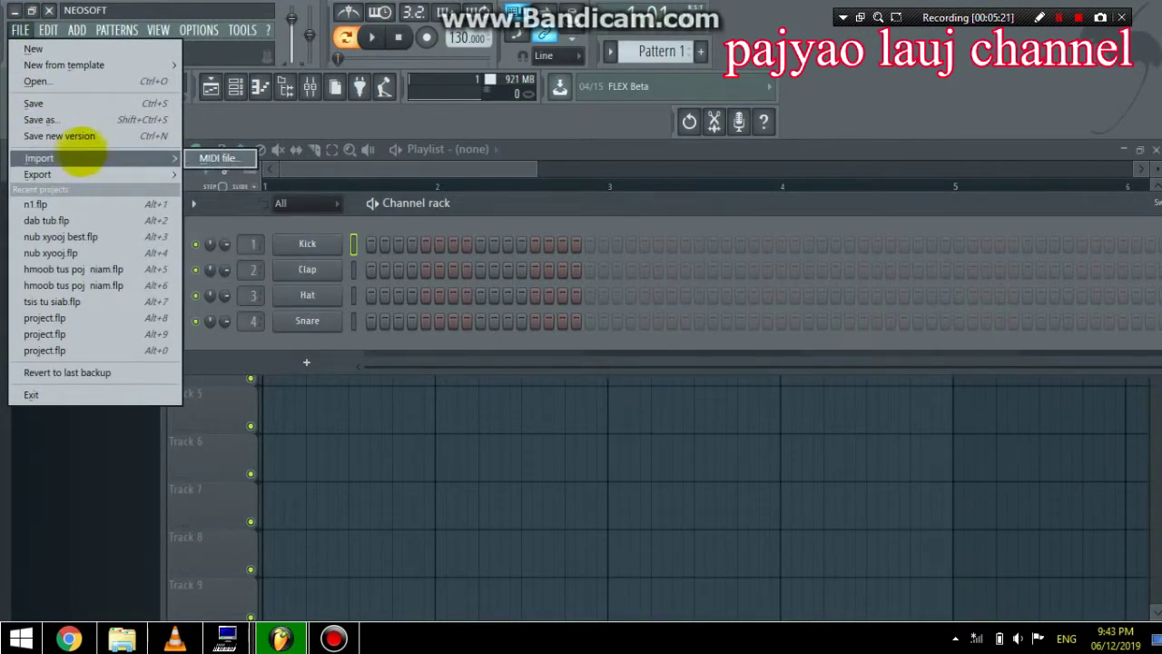
{"action": "left_click", "coordinate": [216, 158]}
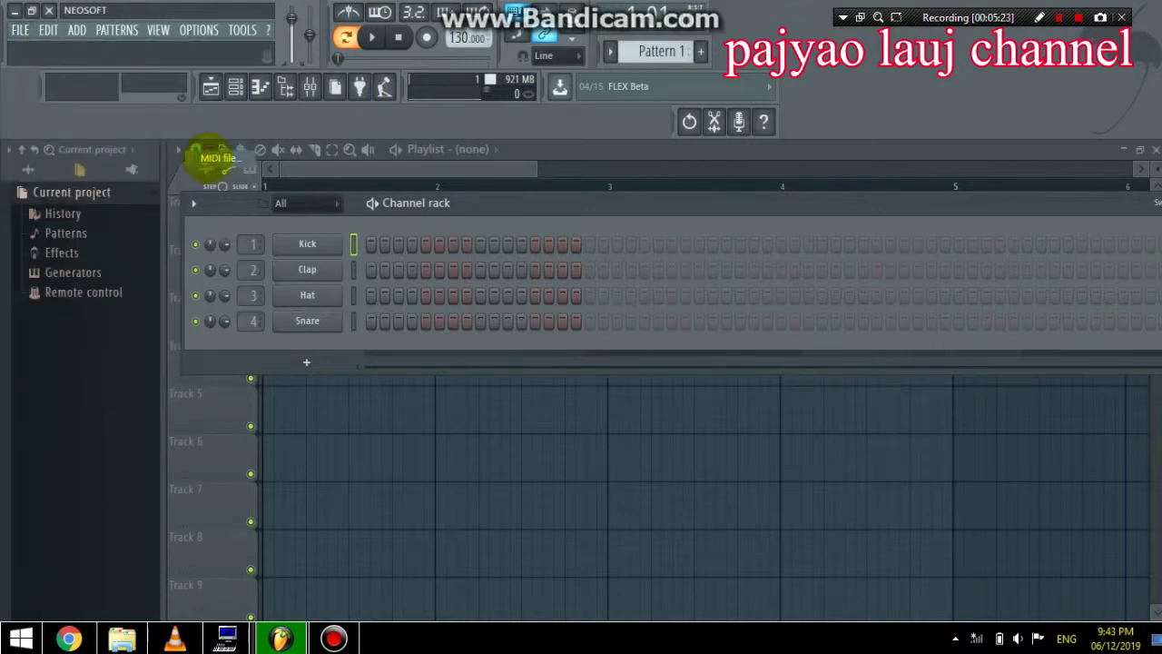
{"action": "left_click", "coordinate": [340, 245]}
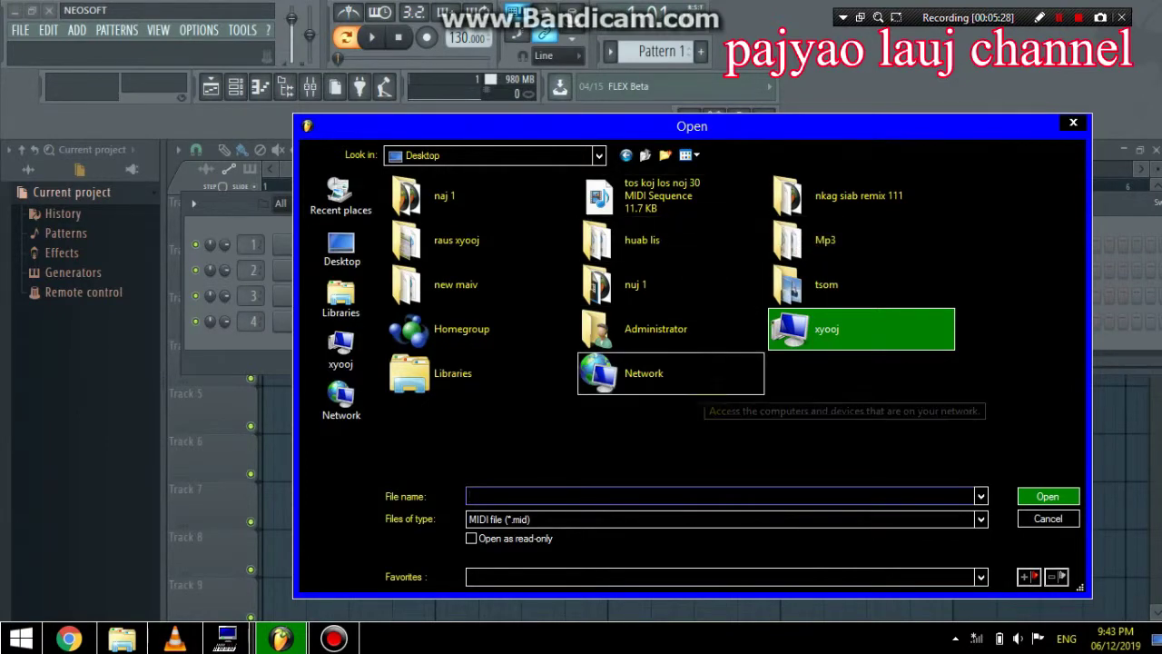
{"action": "left_click", "coordinate": [663, 195]}
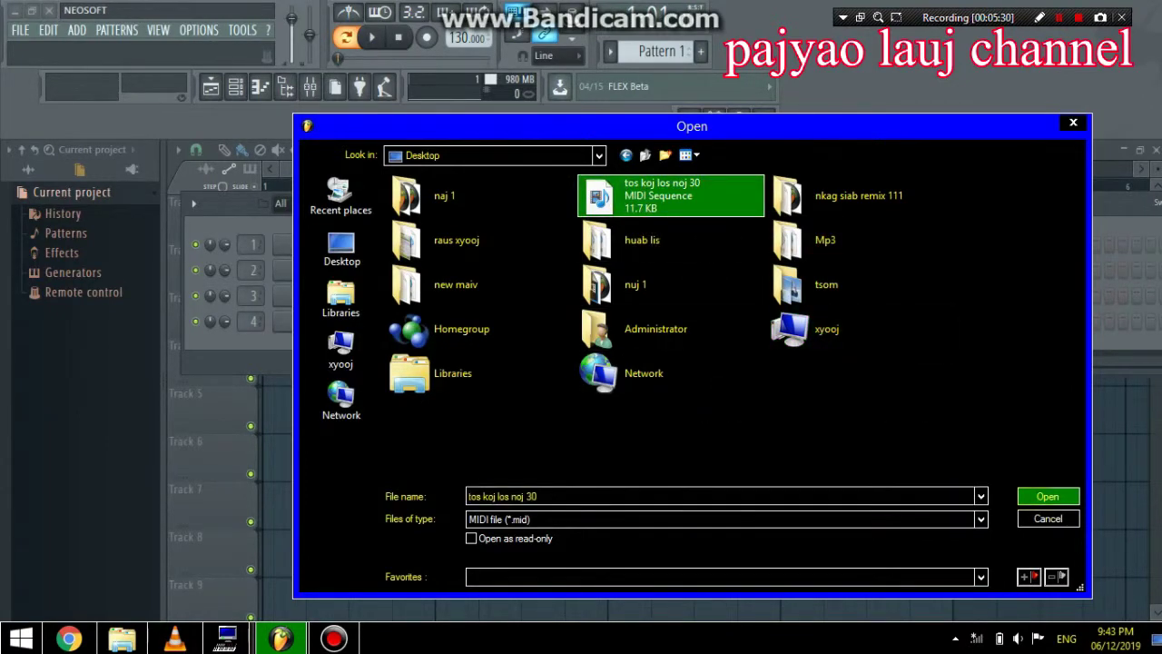
{"action": "left_click", "coordinate": [1046, 496]}
{"action": "left_click", "coordinate": [715, 395]}
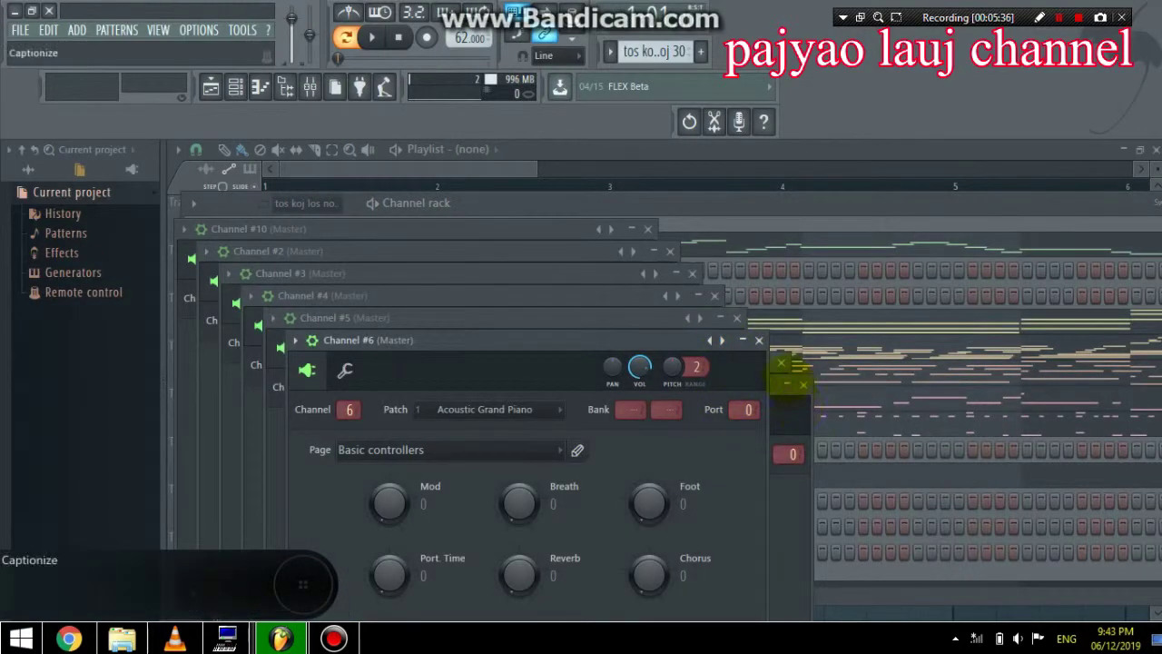
Step: Close all the opened MIDI channel settings windows and the Fruity LSD window so the channel rack is clear
{"action": "left_click", "coordinate": [759, 340]}
{"action": "left_click", "coordinate": [736, 318]}
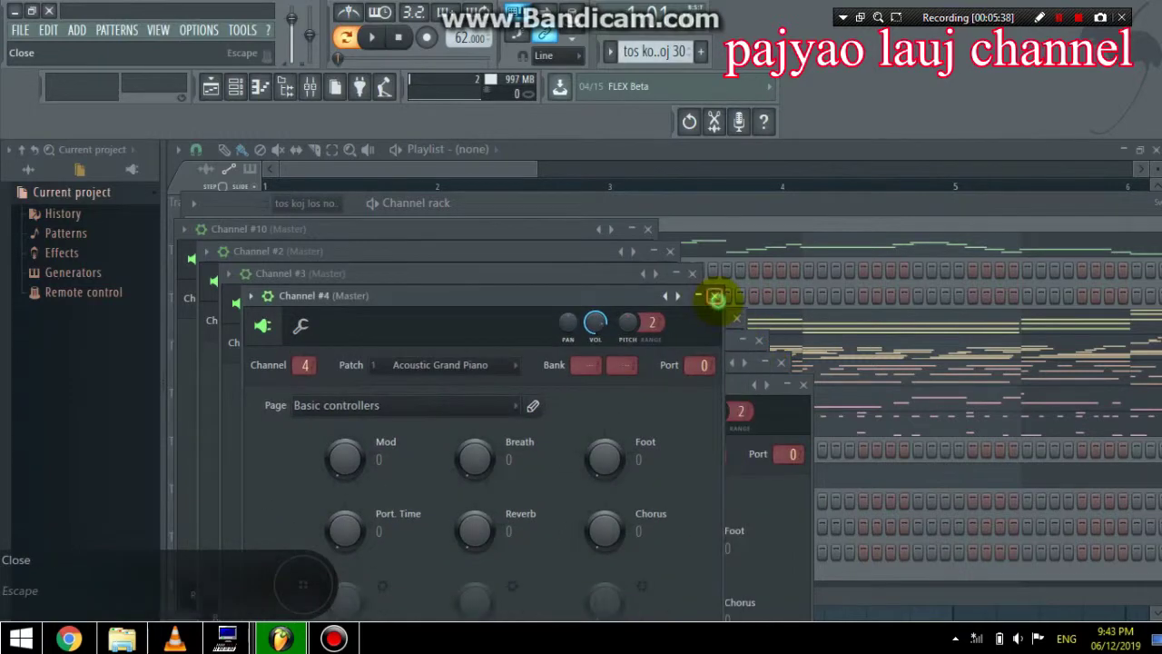
{"action": "left_click", "coordinate": [714, 296]}
{"action": "left_click", "coordinate": [692, 273]}
{"action": "left_click", "coordinate": [669, 251]}
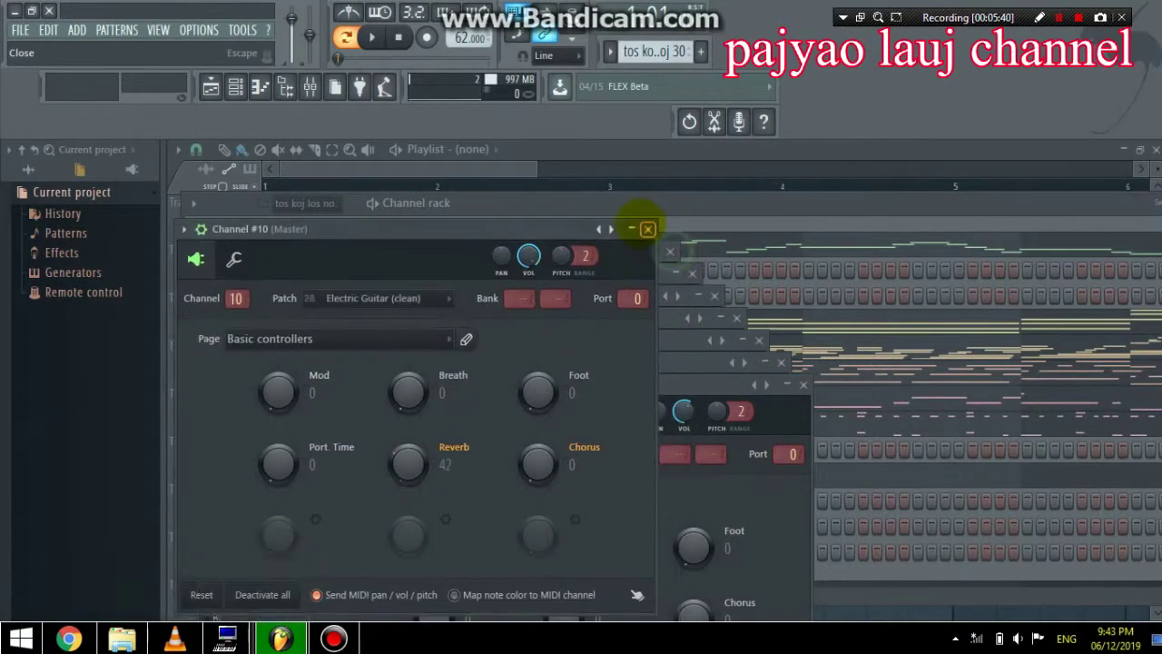
{"action": "left_click", "coordinate": [647, 229]}
{"action": "left_click", "coordinate": [669, 248]}
{"action": "left_click", "coordinate": [694, 275]}
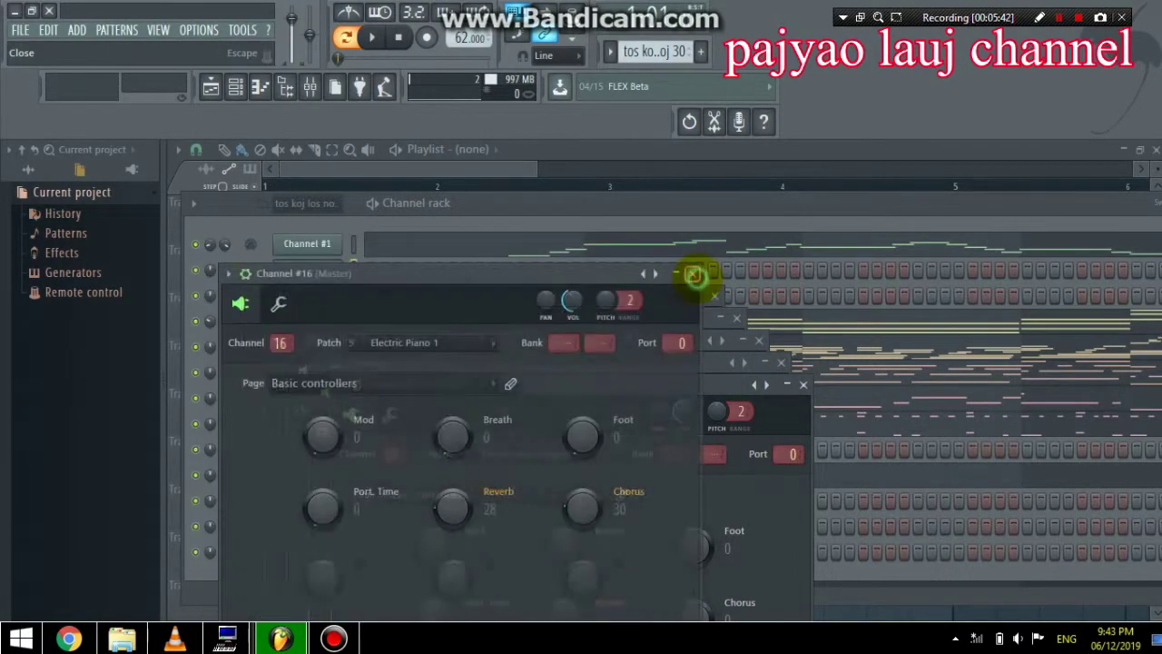
{"action": "left_click", "coordinate": [695, 275]}
{"action": "left_click", "coordinate": [715, 297]}
{"action": "left_click", "coordinate": [736, 317]}
{"action": "left_click", "coordinate": [759, 340]}
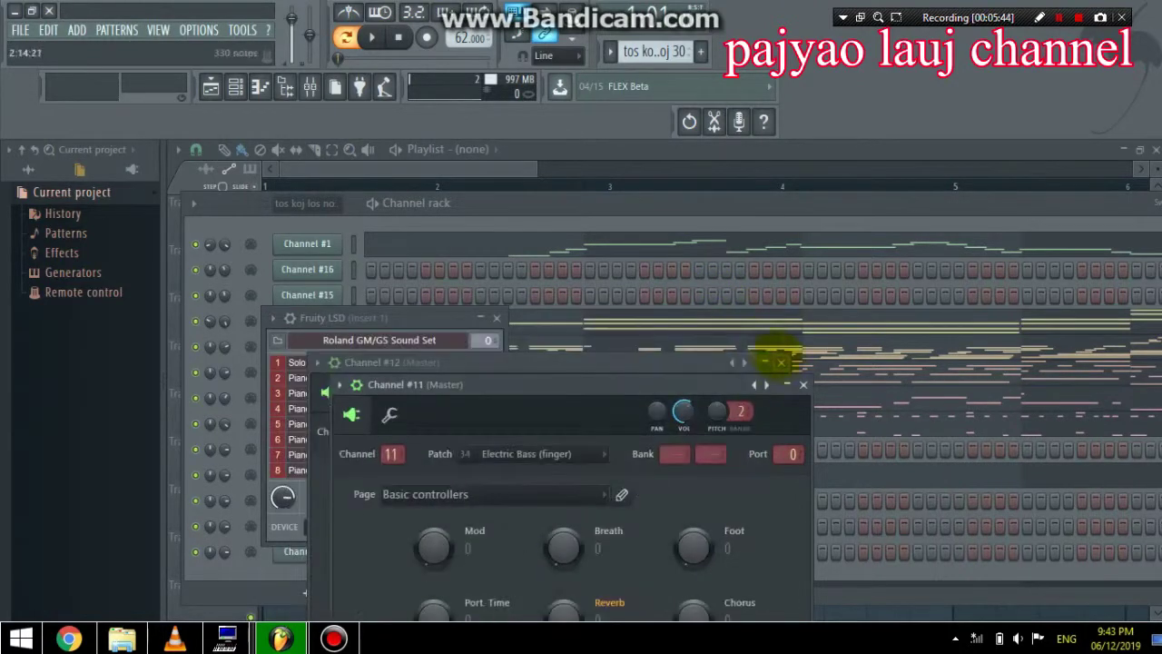
{"action": "left_click", "coordinate": [781, 362]}
{"action": "left_click", "coordinate": [802, 384]}
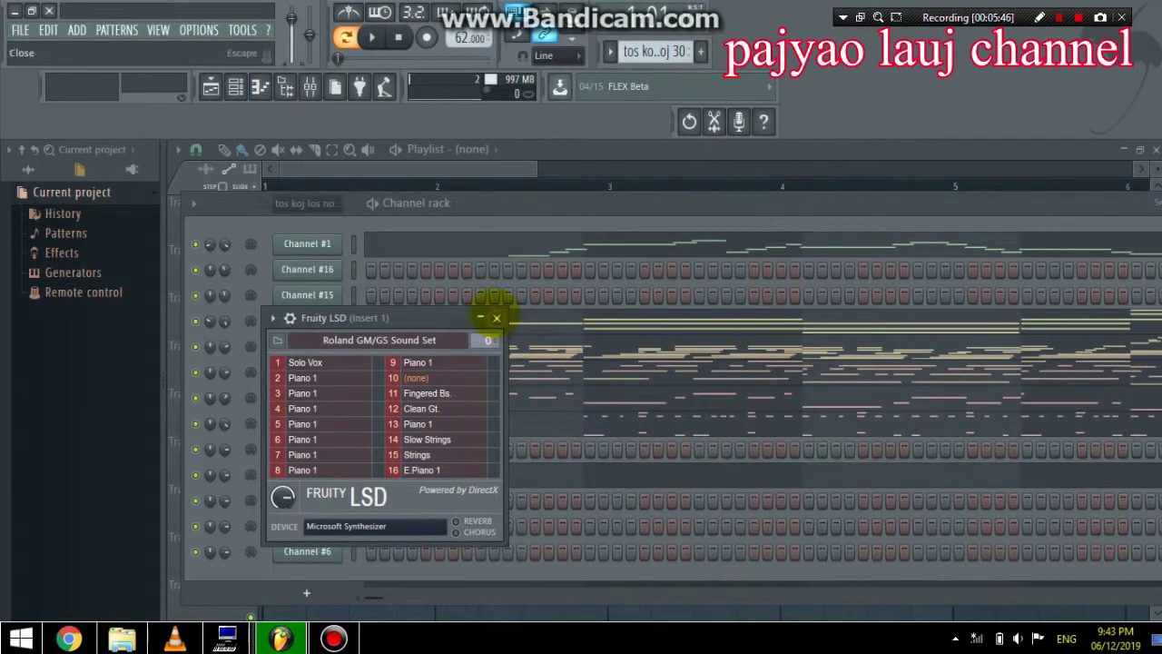
{"action": "left_click", "coordinate": [496, 317]}
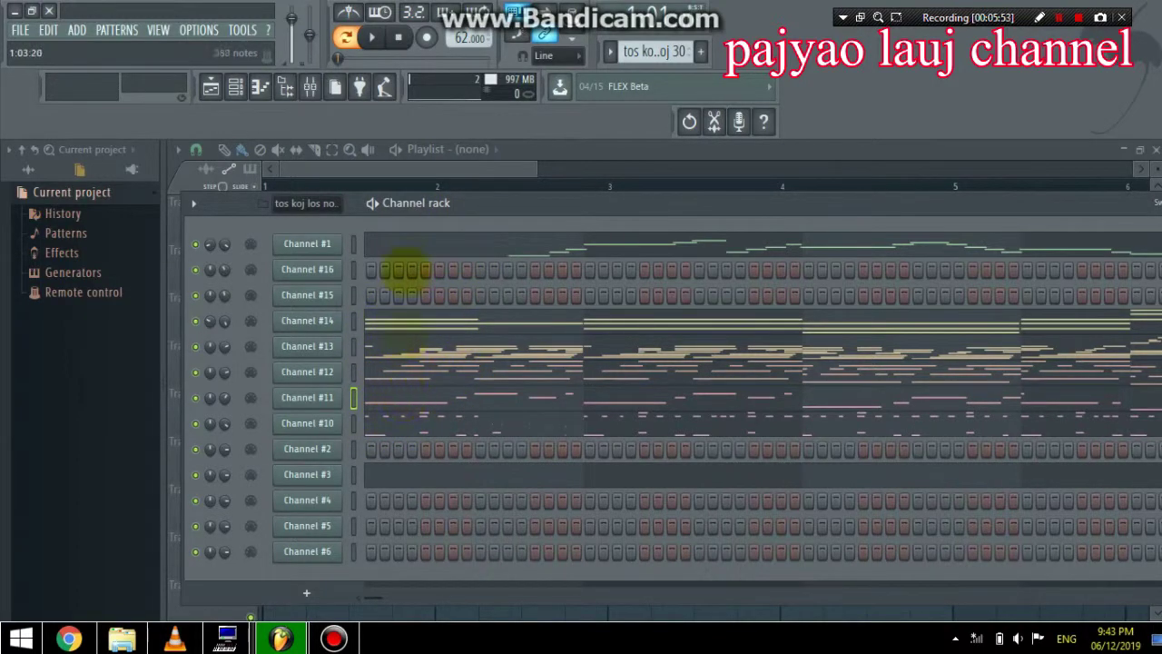
Step: Play the imported MIDI pattern for a few seconds and stop playback
{"action": "left_click", "coordinate": [372, 203]}
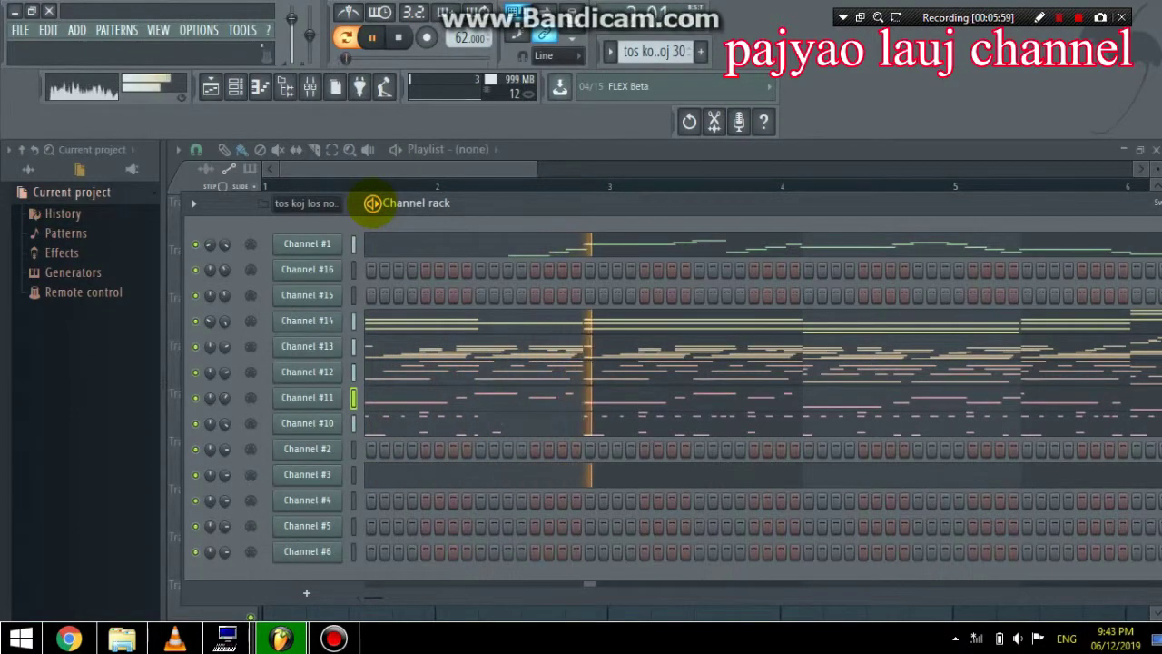
{"action": "left_click", "coordinate": [372, 203]}
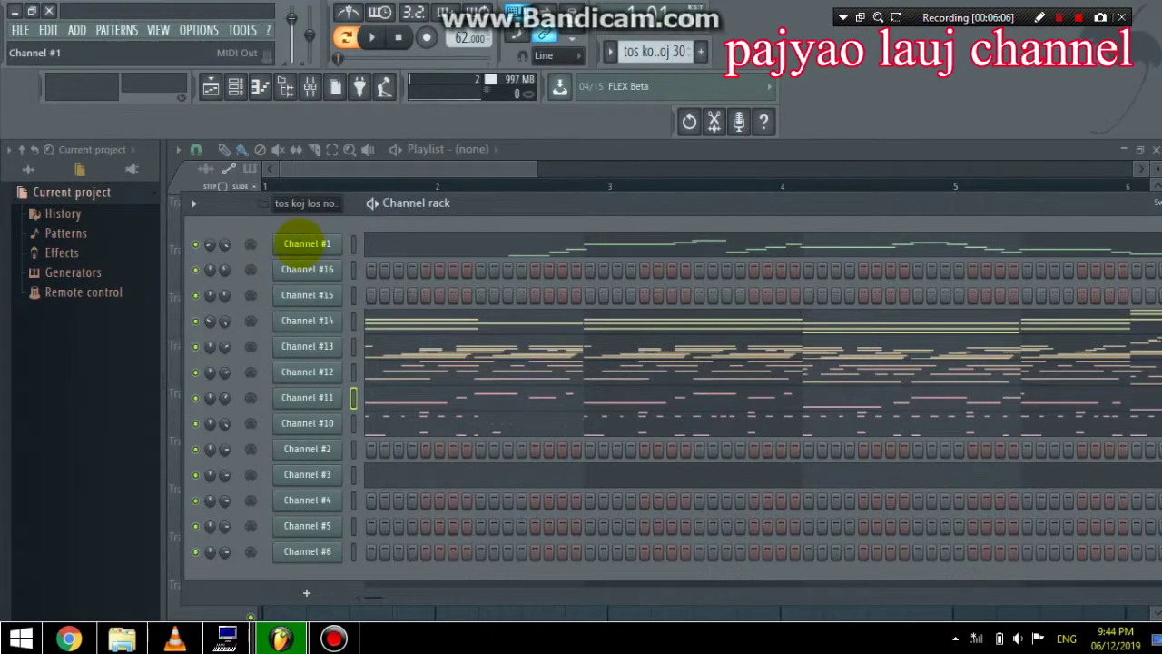
Step: Replace the Channel #1 instrument with Fruity soundfont player
{"action": "right_click", "coordinate": [300, 243]}
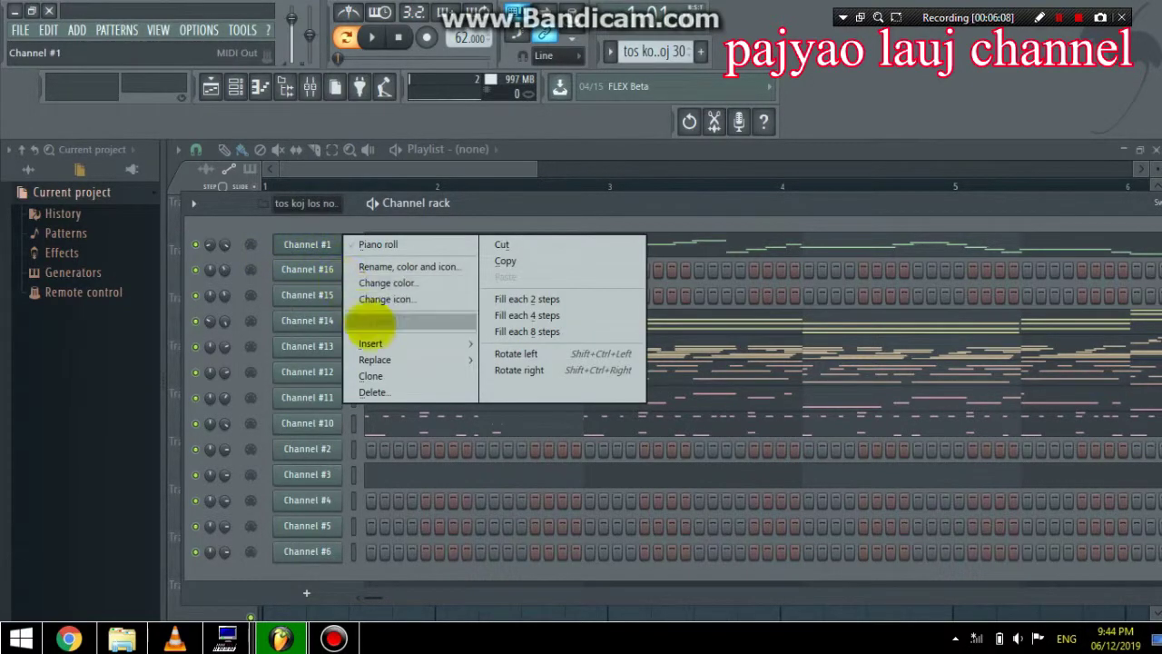
{"action": "mouse_move", "coordinate": [377, 360]}
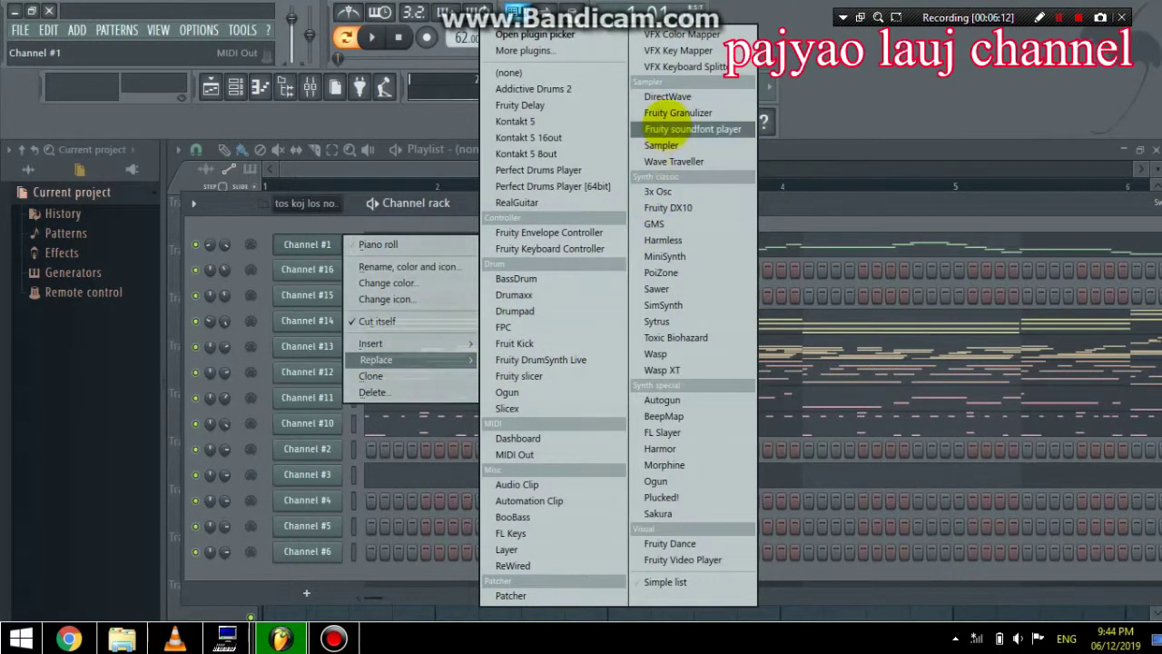
{"action": "left_click", "coordinate": [667, 127]}
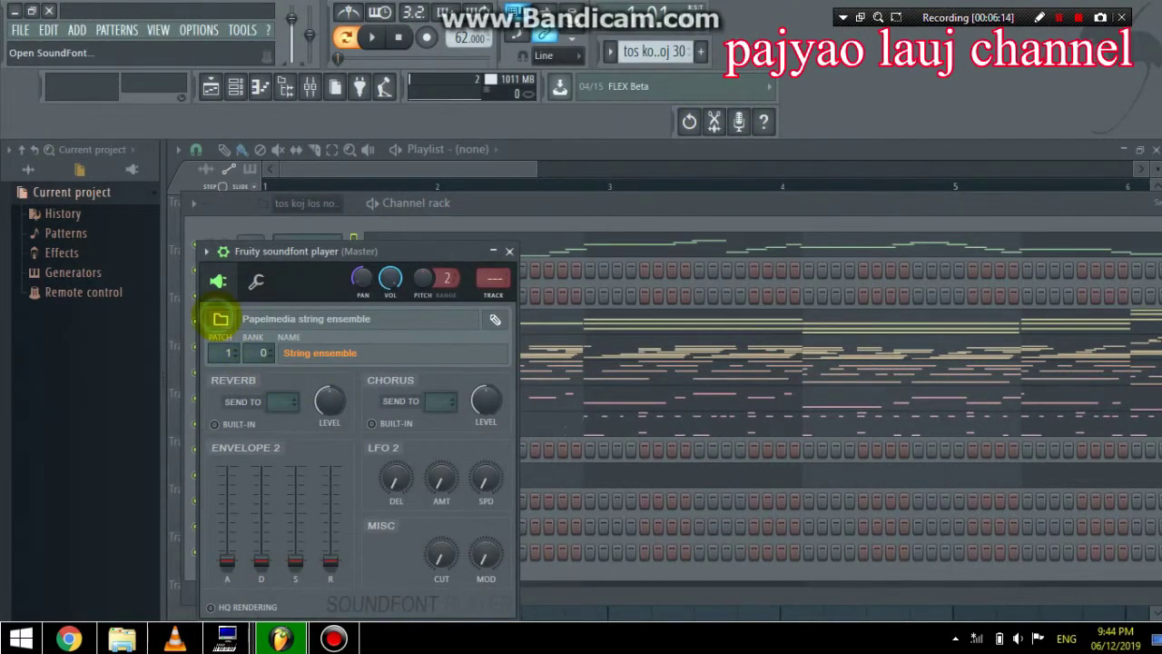
Step: Load the "YAMAHA - PSR -S 975 SF2" soundfont from the sf2 folder under D: Myprogram, soun font into the first channel's player
{"action": "left_click", "coordinate": [218, 320]}
{"action": "left_click", "coordinate": [341, 345]}
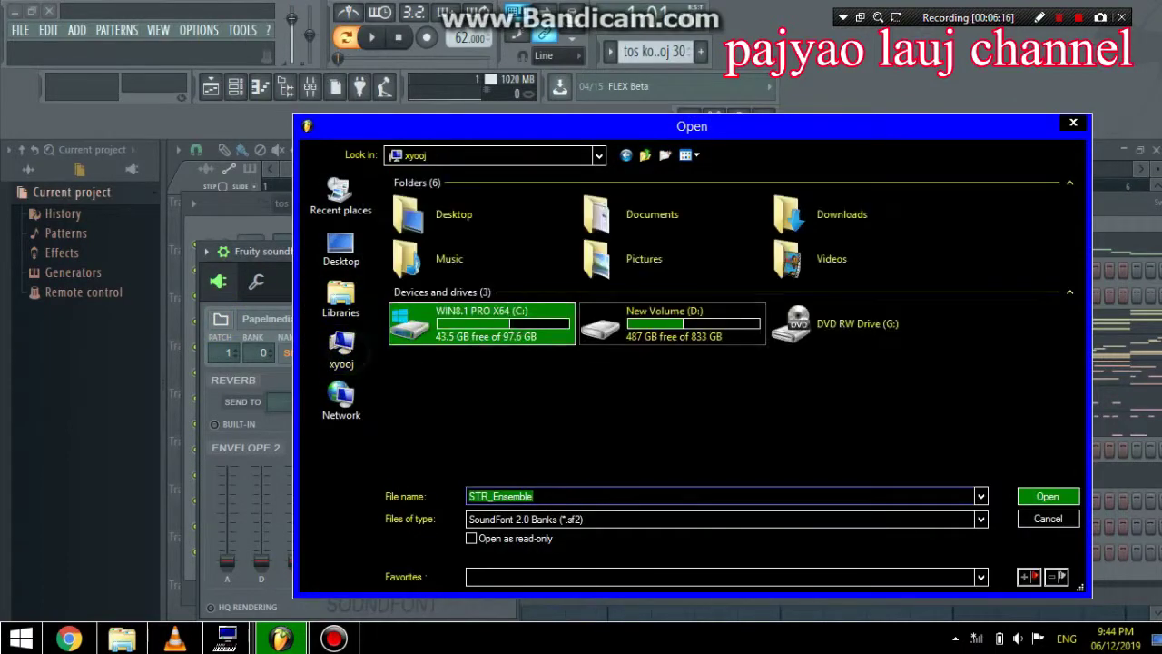
{"action": "double_click", "coordinate": [718, 314]}
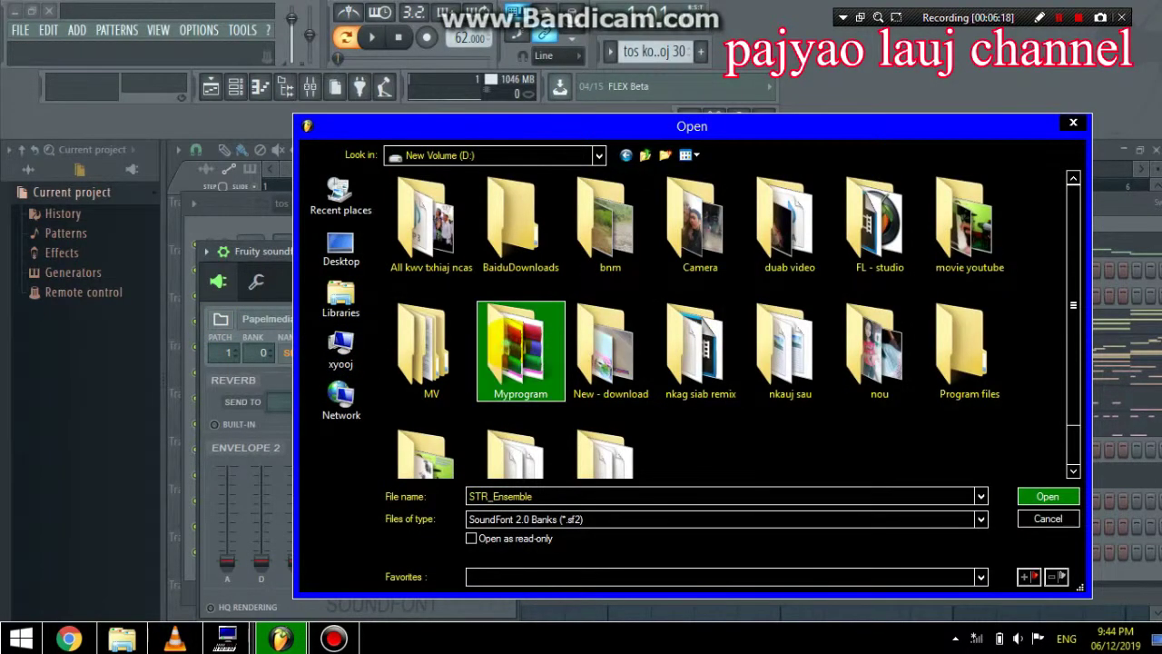
{"action": "double_click", "coordinate": [520, 354]}
{"action": "double_click", "coordinate": [442, 223]}
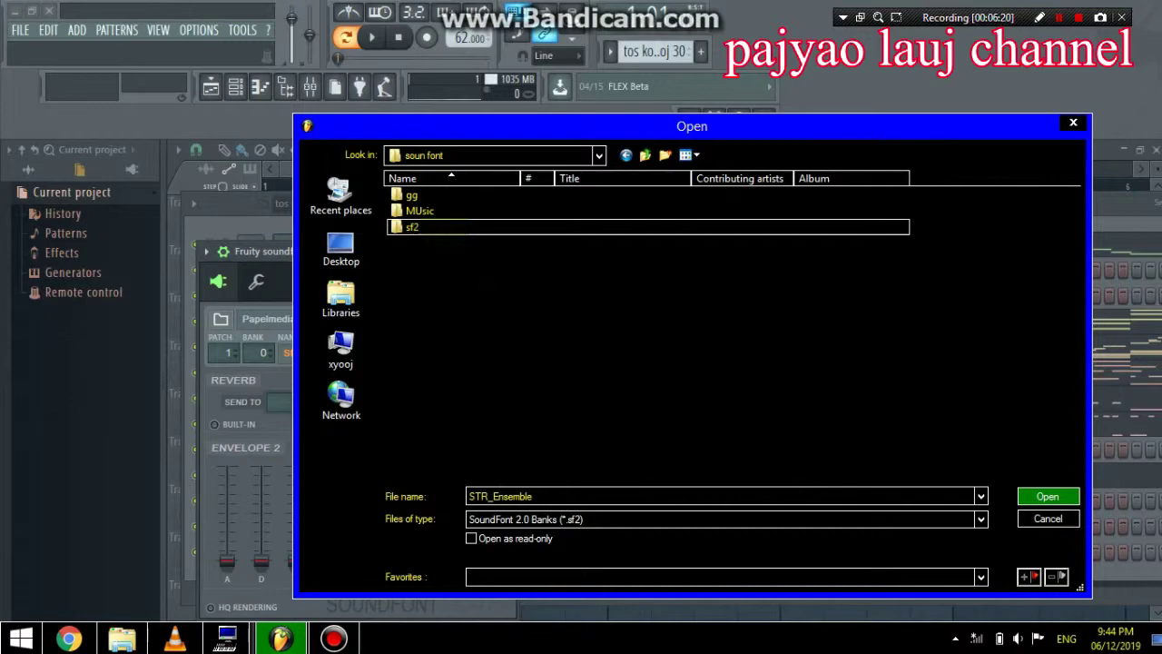
{"action": "double_click", "coordinate": [412, 226]}
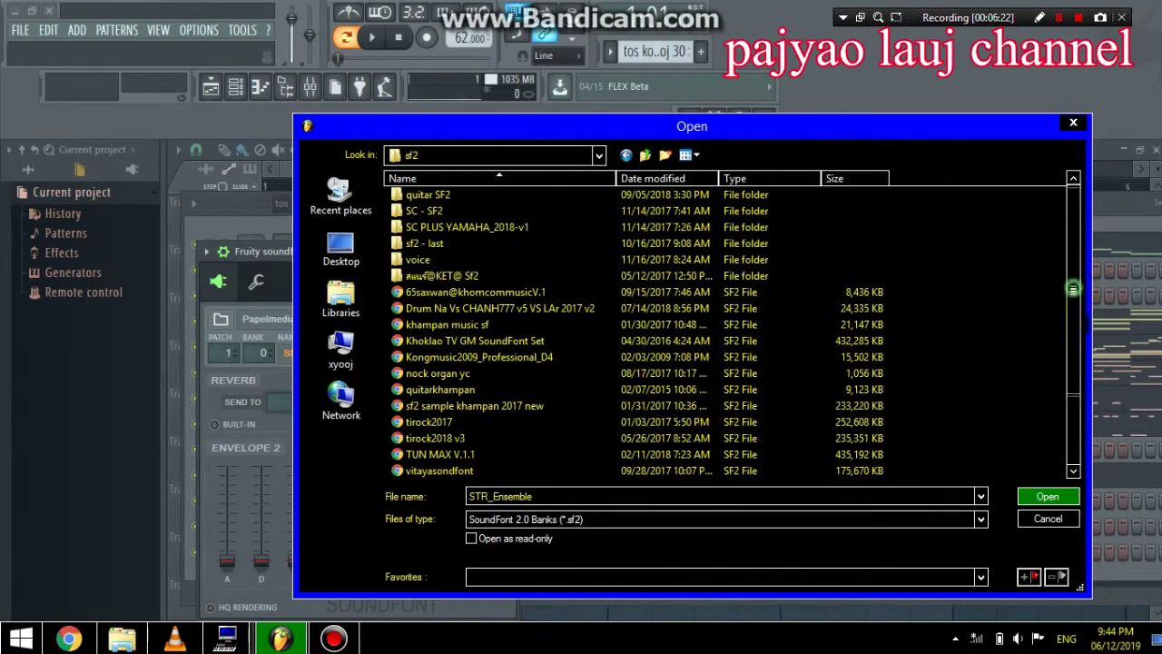
{"action": "scroll", "coordinate": [1073, 289], "scroll_direction": "down", "scroll_amount": 2}
{"action": "double_click", "coordinate": [517, 384]}
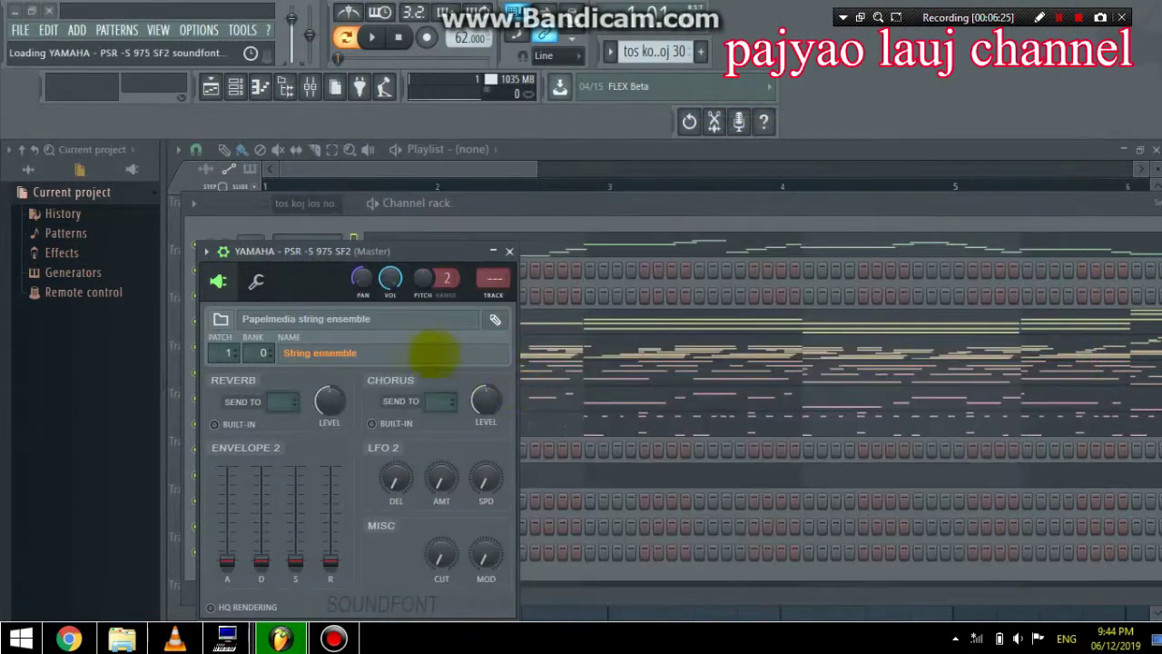
Step: Set the first channel's soundfont patch to Chor CHANH (118) and close the player window
{"action": "left_click", "coordinate": [397, 354]}
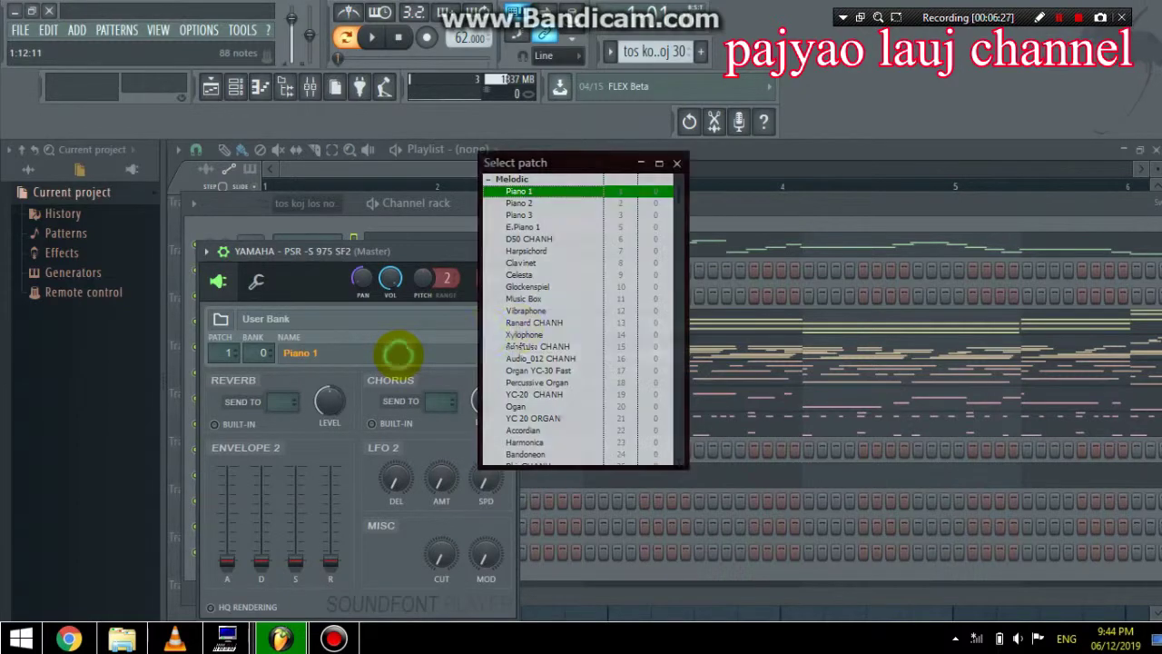
{"action": "left_click_drag", "start_coordinate": [678, 192], "coordinate": [681, 417]}
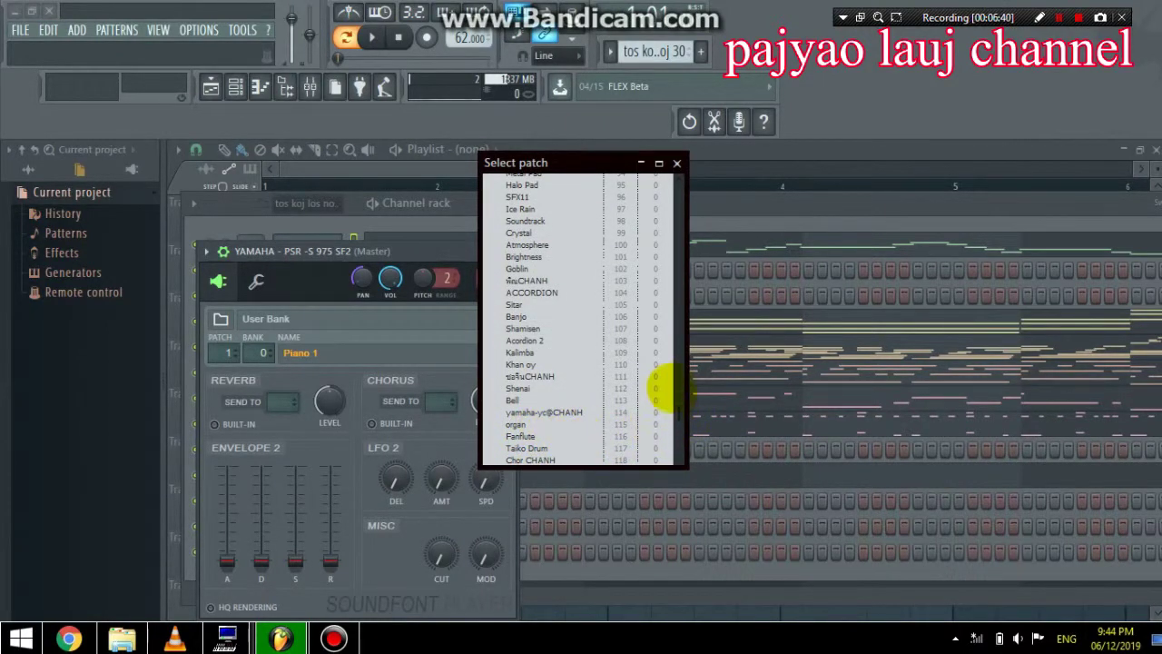
{"action": "left_click_drag", "start_coordinate": [677, 414], "coordinate": [671, 441]}
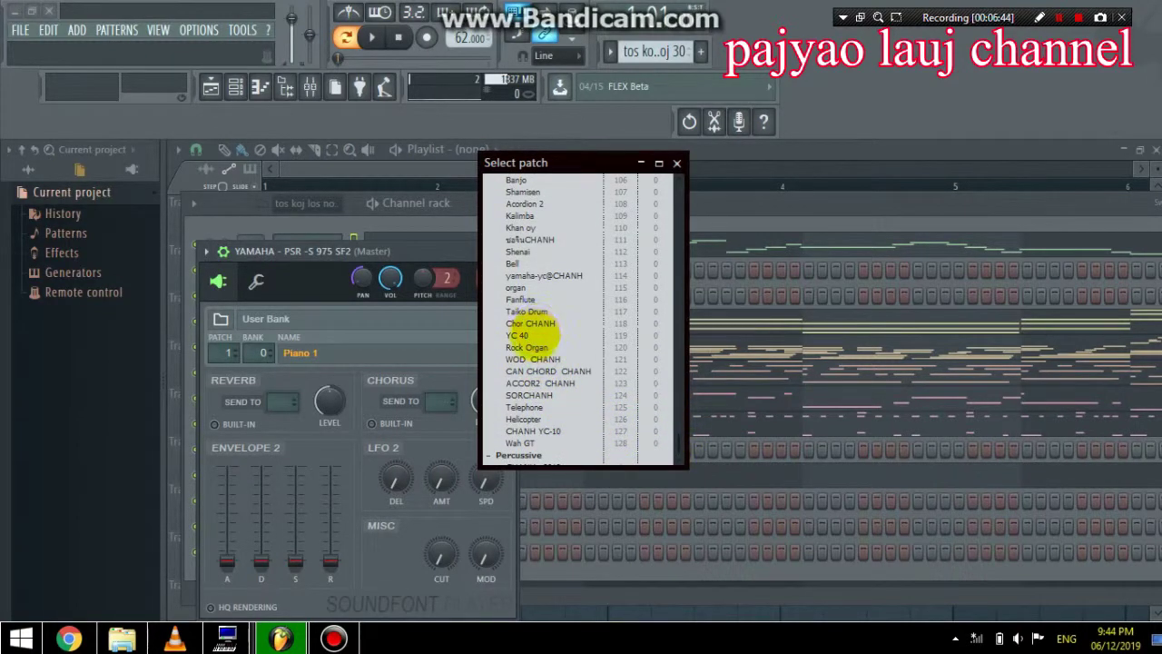
{"action": "double_click", "coordinate": [531, 323]}
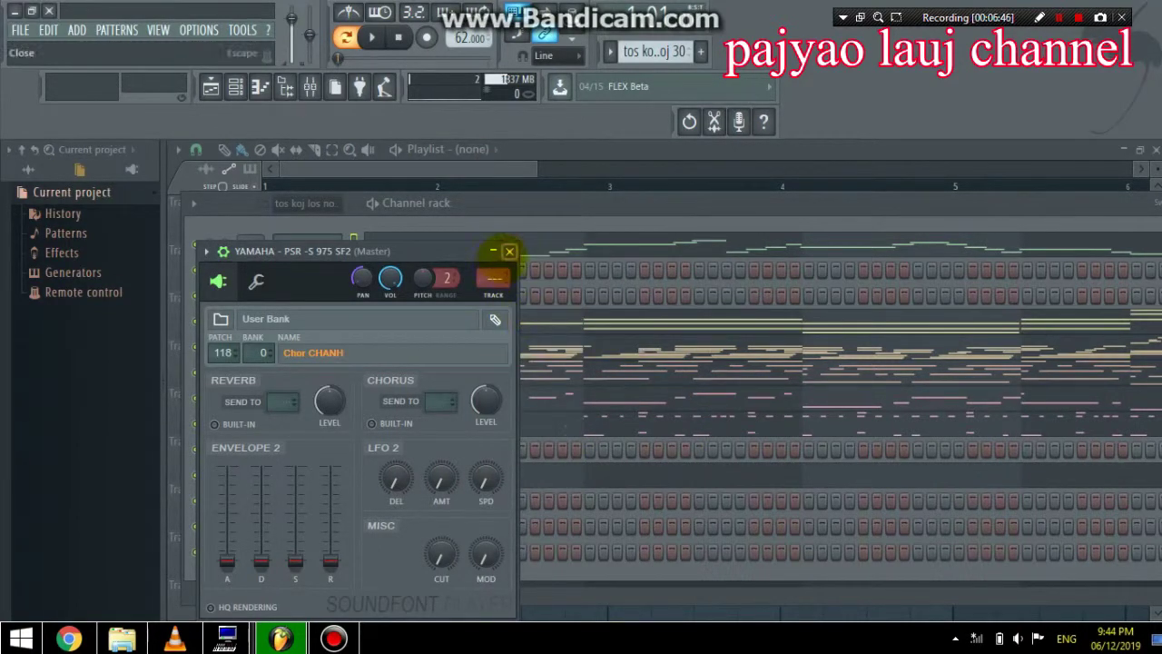
{"action": "left_click", "coordinate": [509, 252]}
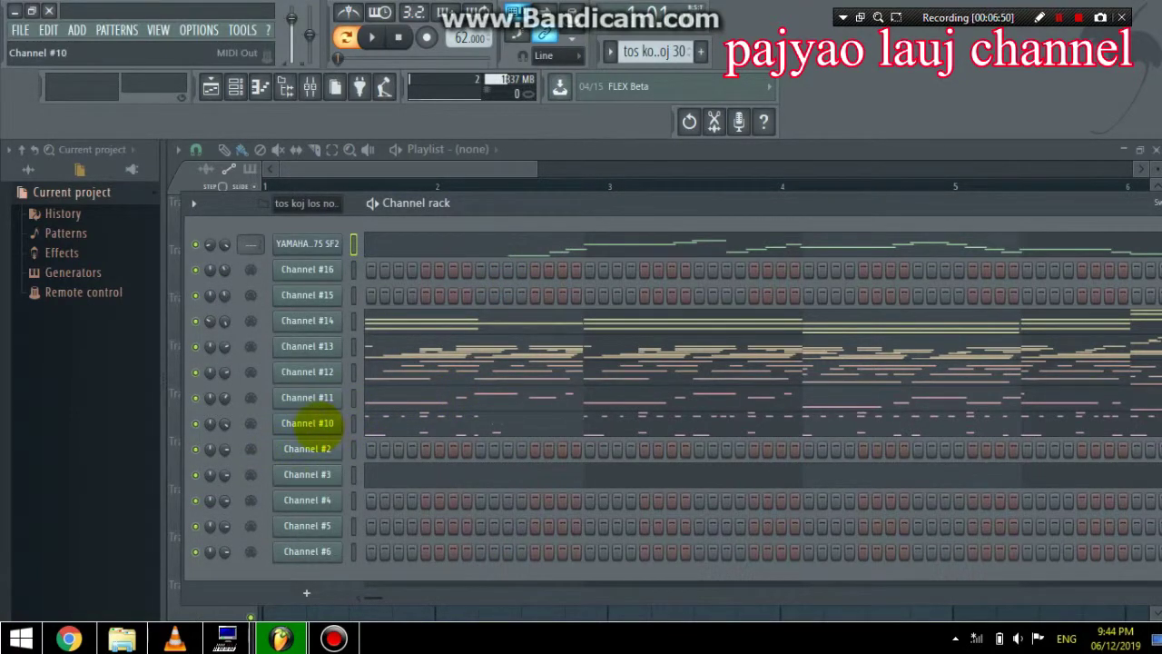
Step: Replace the Channel #10 instrument with Fruity soundfont player
{"action": "right_click", "coordinate": [308, 423]}
{"action": "mouse_move", "coordinate": [399, 540]}
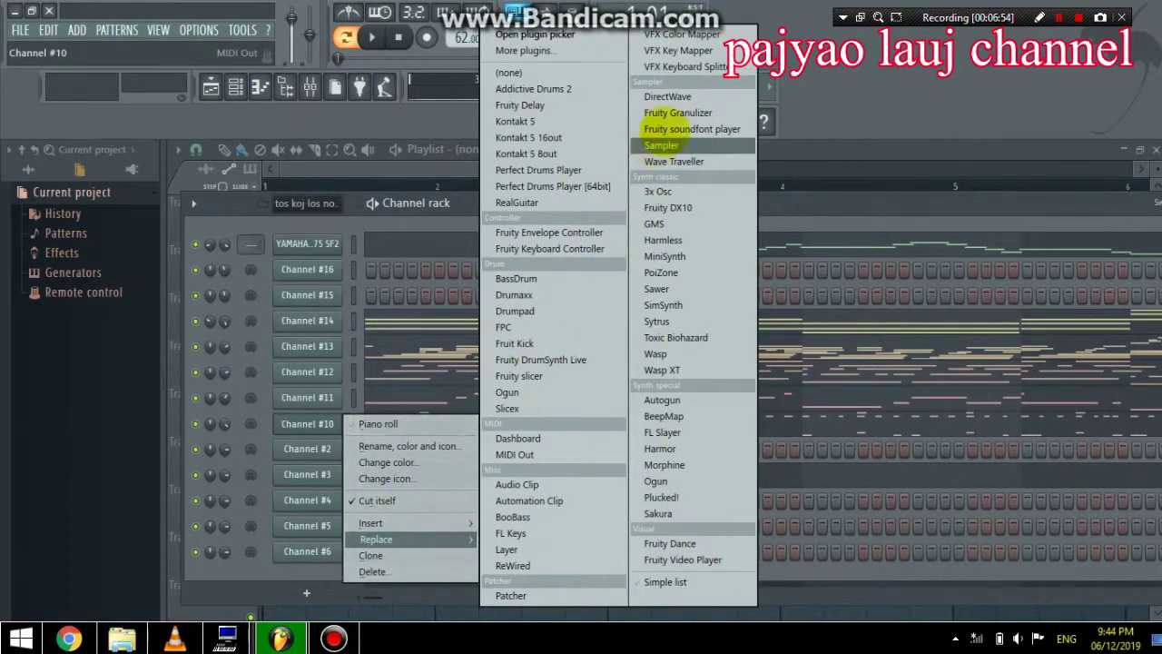
{"action": "left_click", "coordinate": [672, 129]}
Step: Load the "Yamaha XG Sound Set Re 2017-8" soundfont from the sf2 folder under D: Myprogram, soun font into the Channel #10 player
{"action": "left_click", "coordinate": [197, 296]}
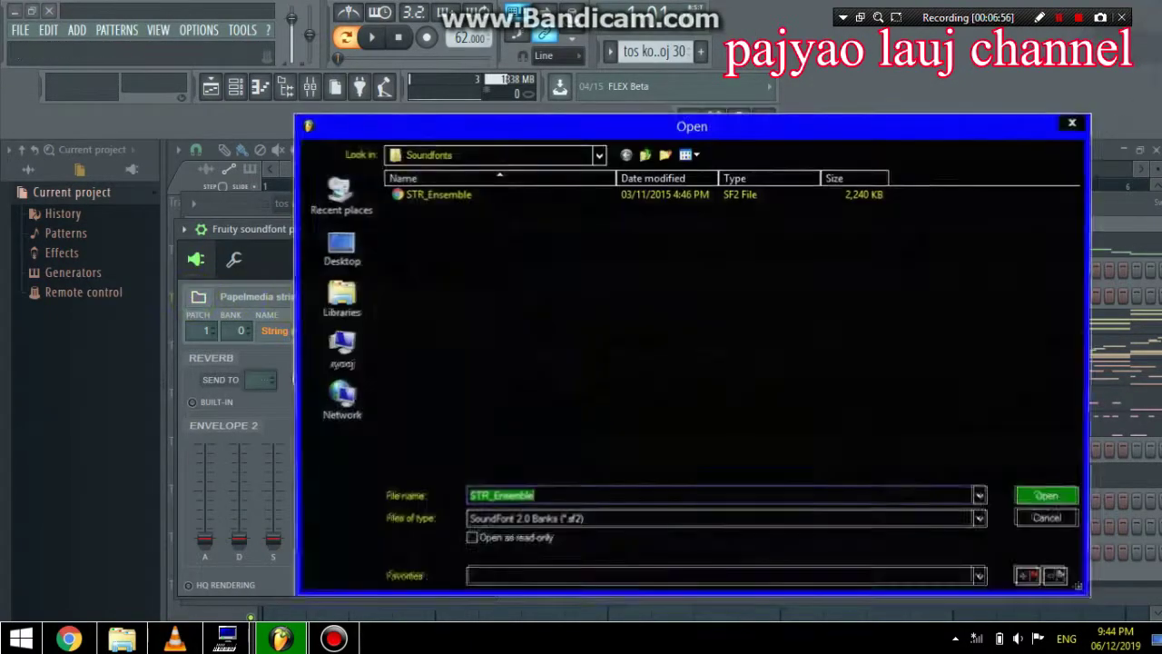
{"action": "left_click", "coordinate": [341, 347]}
{"action": "double_click", "coordinate": [635, 323]}
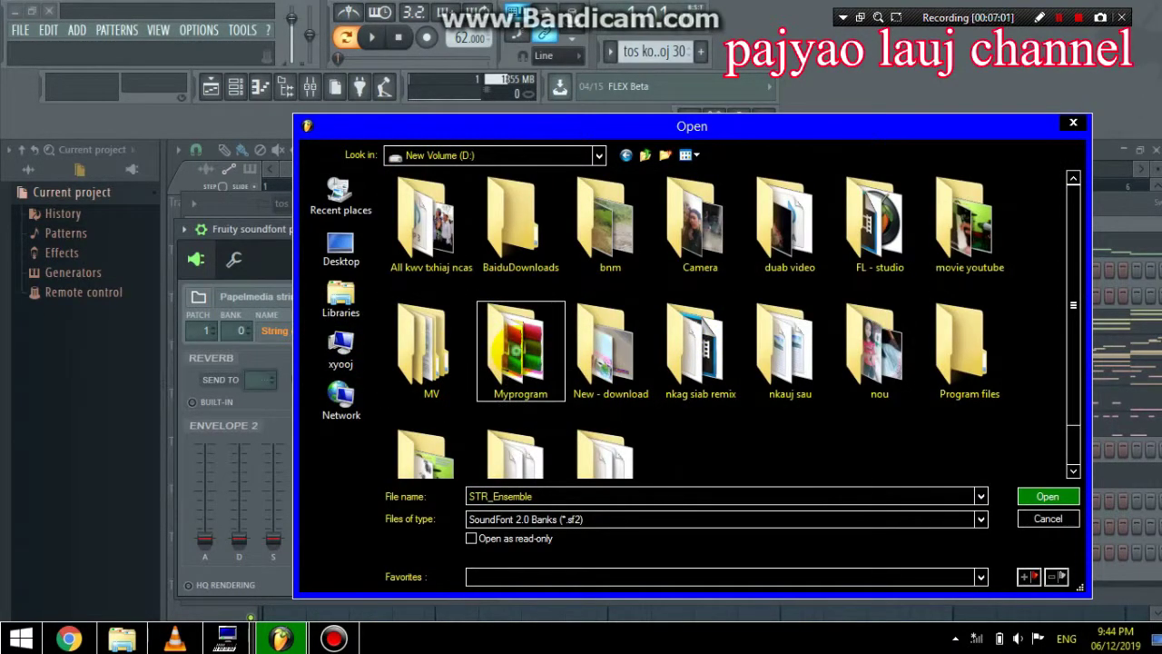
{"action": "double_click", "coordinate": [520, 350]}
{"action": "double_click", "coordinate": [418, 218]}
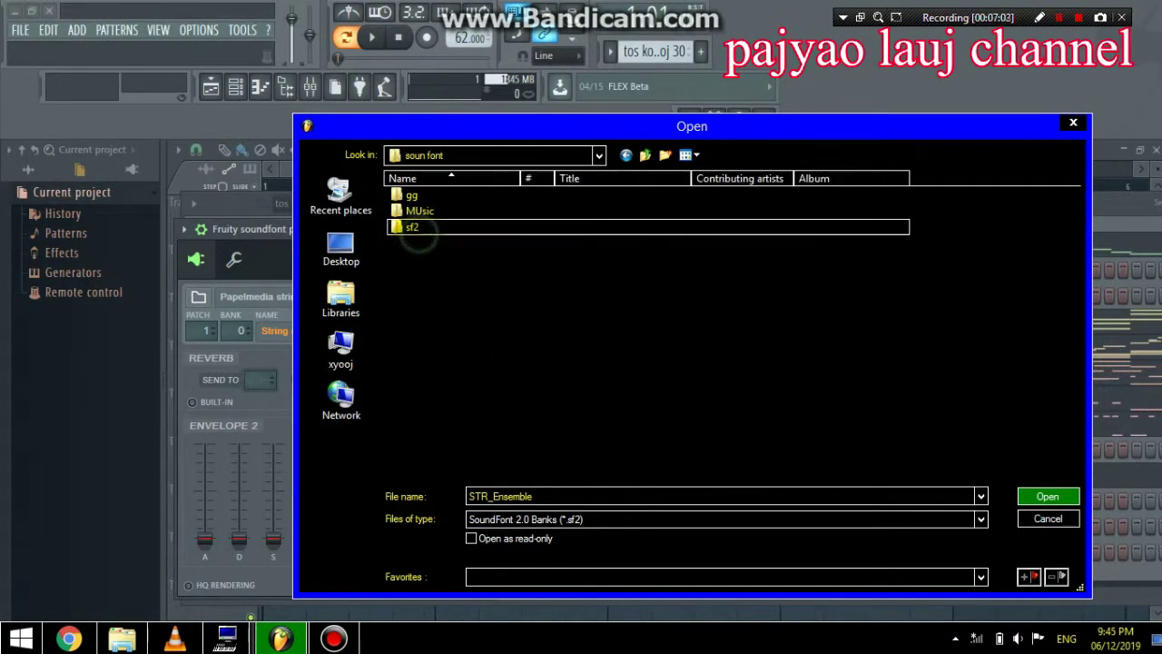
{"action": "double_click", "coordinate": [411, 227]}
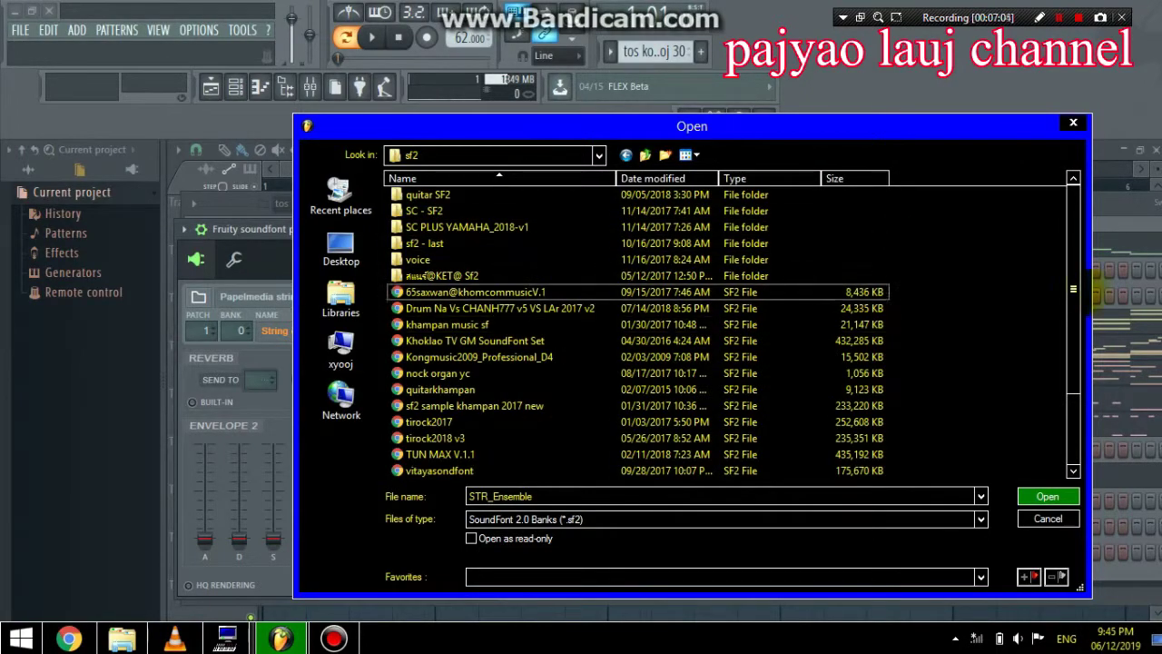
{"action": "scroll", "coordinate": [530, 406], "scroll_direction": "down", "scroll_amount": 2}
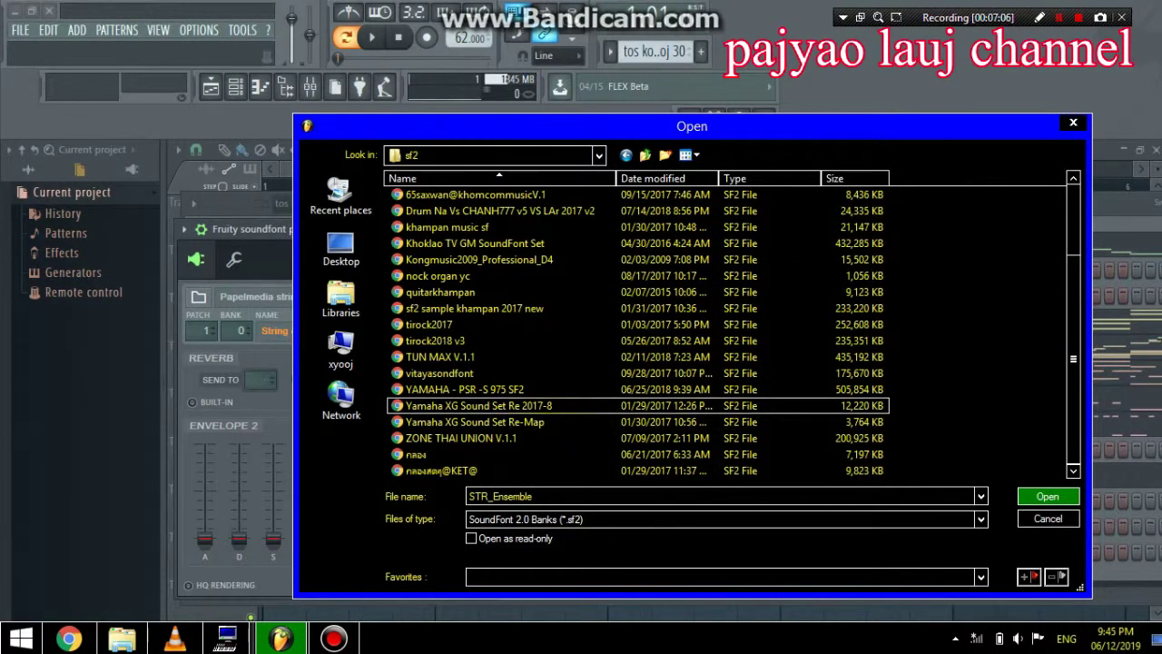
{"action": "left_click", "coordinate": [530, 406]}
{"action": "double_click", "coordinate": [530, 406]}
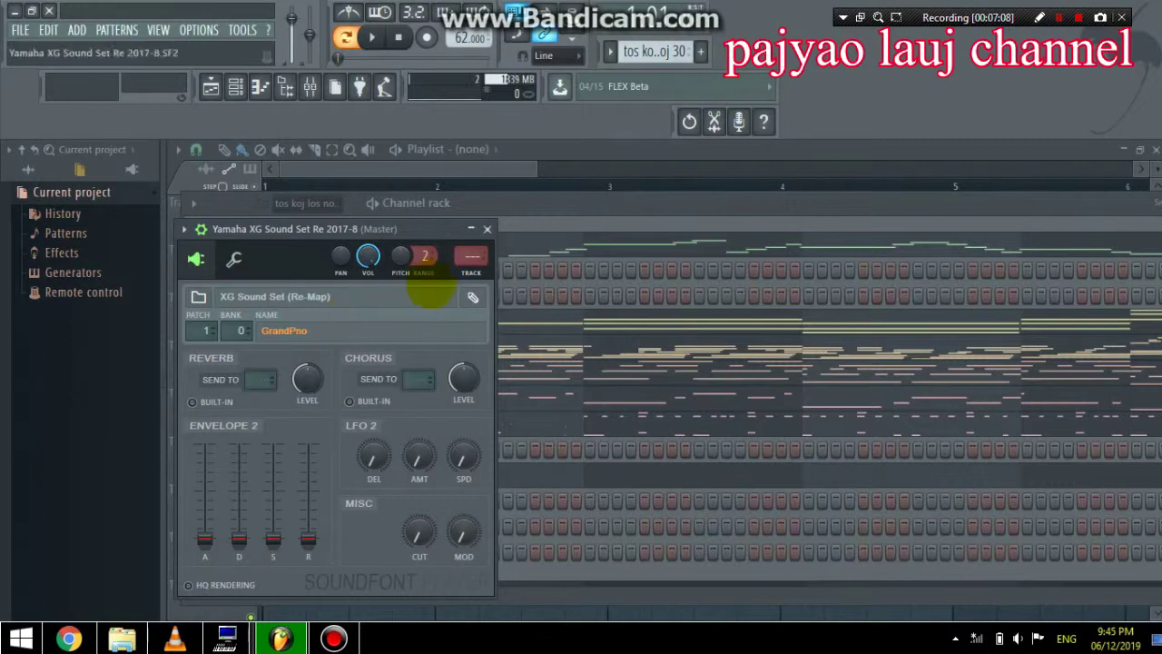
Step: Set the Yamaha XG soundfont's patch to the percussive Roland 88 Pro, close the player window and play back the pattern briefly
{"action": "left_click", "coordinate": [455, 324]}
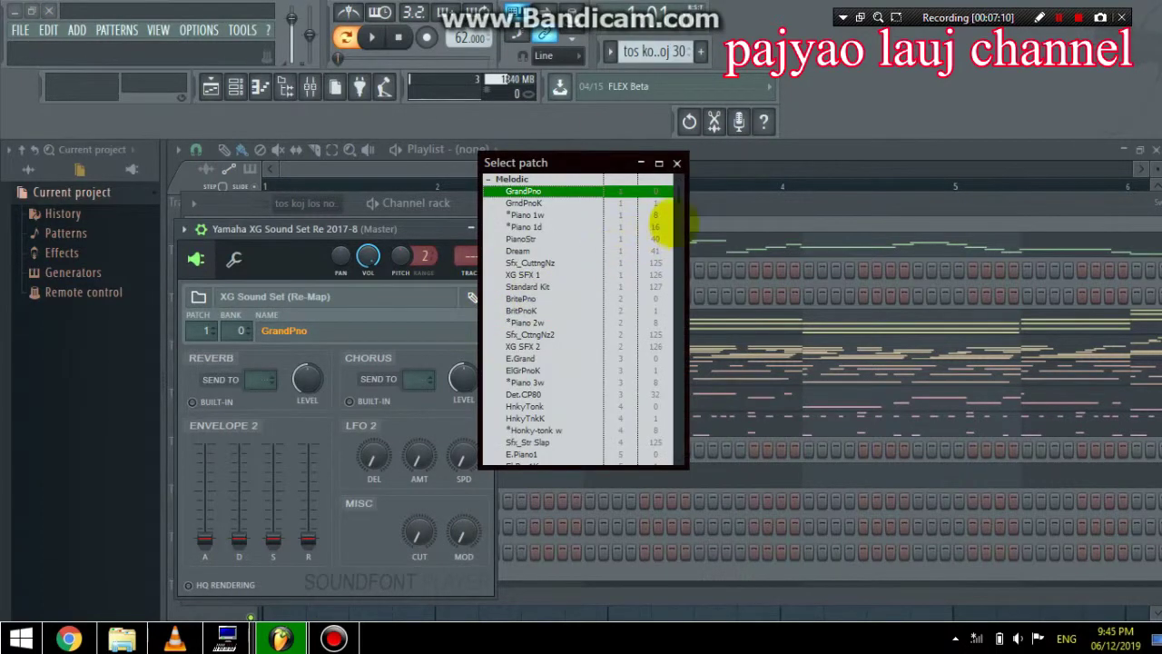
{"action": "left_click_drag", "start_coordinate": [679, 191], "coordinate": [620, 451]}
{"action": "double_click", "coordinate": [564, 460]}
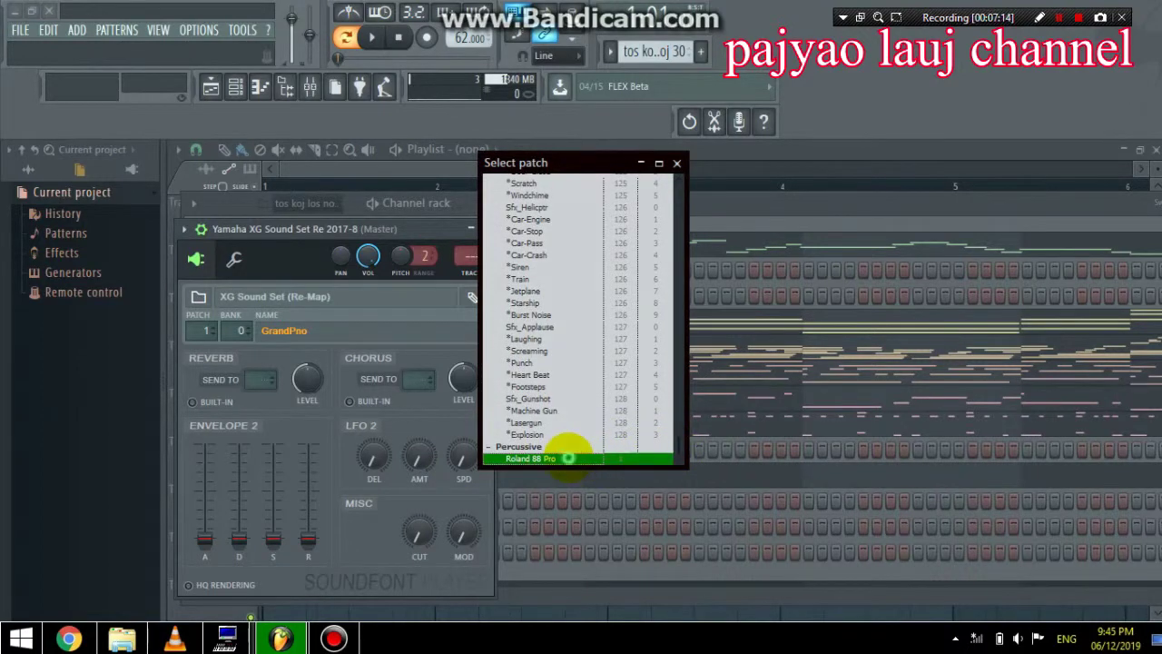
{"action": "left_click", "coordinate": [487, 229]}
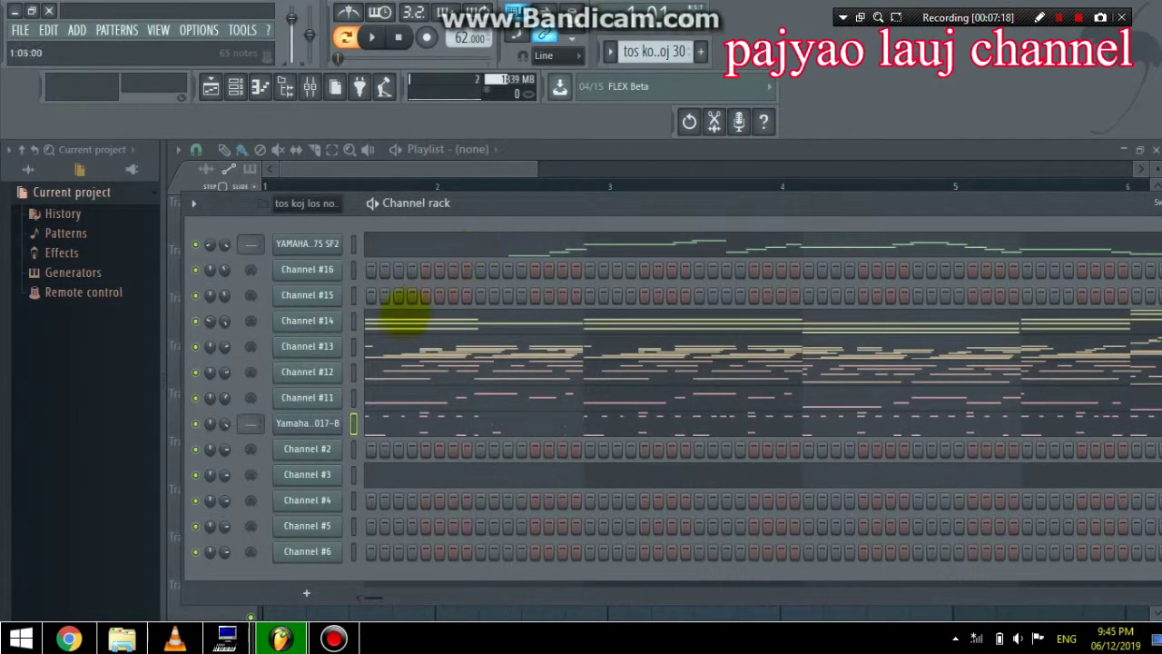
{"action": "key", "text": "space"}
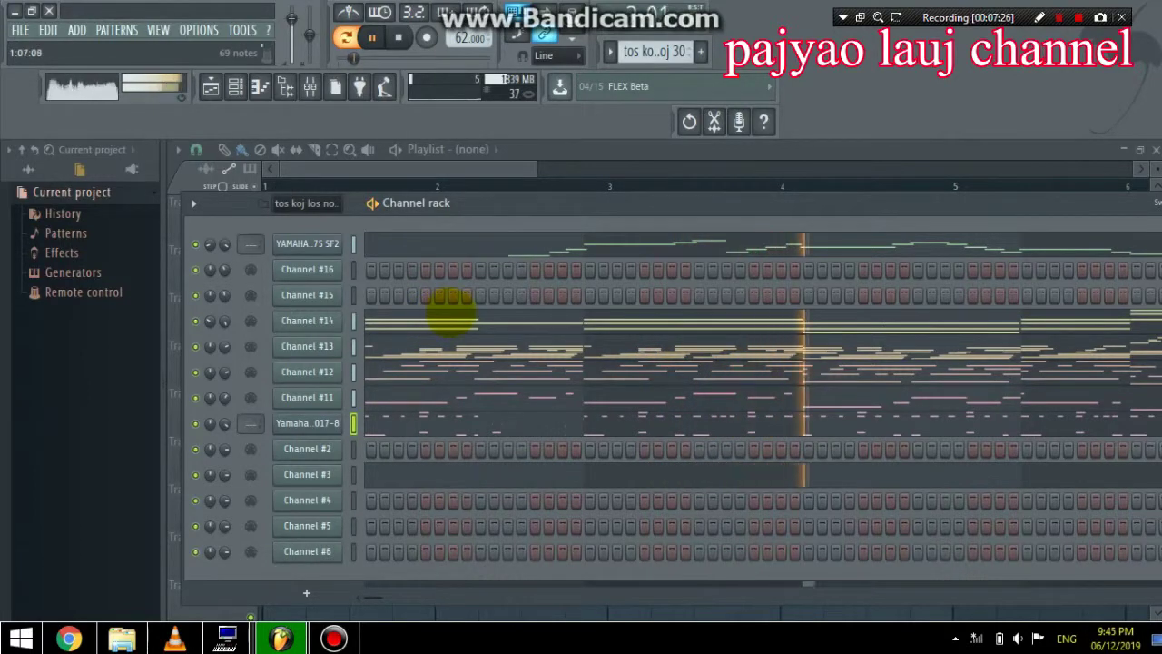
{"action": "key", "text": "space"}
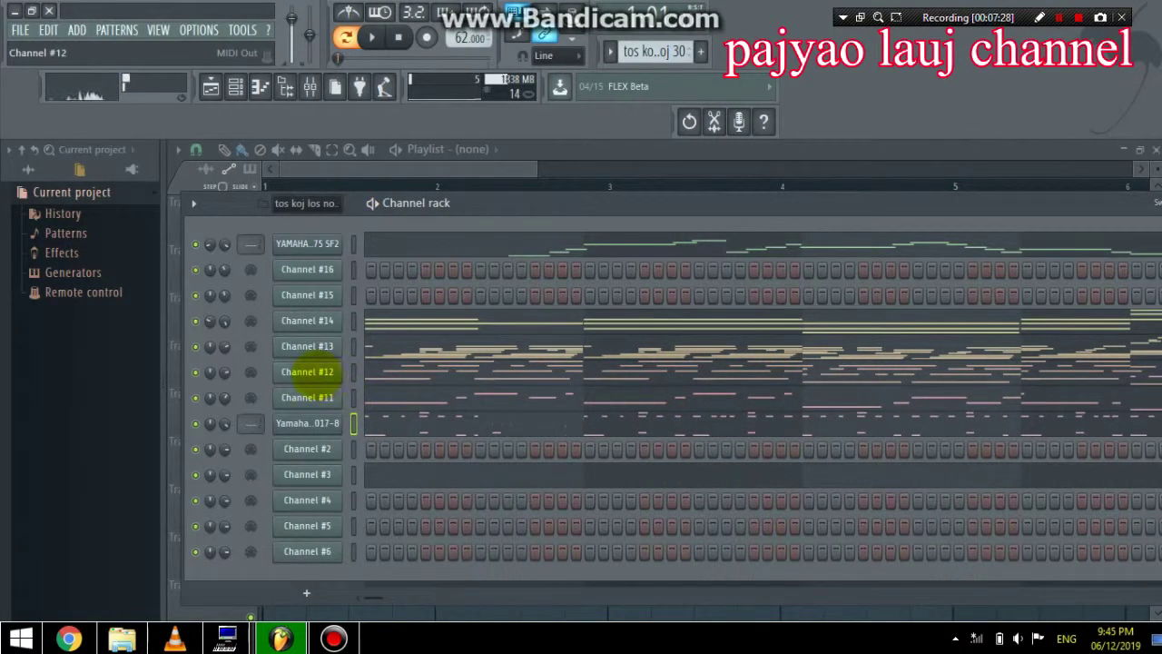
Step: Replace the Channel #12 instrument with Fruity soundfont player
{"action": "right_click", "coordinate": [307, 371]}
{"action": "mouse_move", "coordinate": [411, 488]}
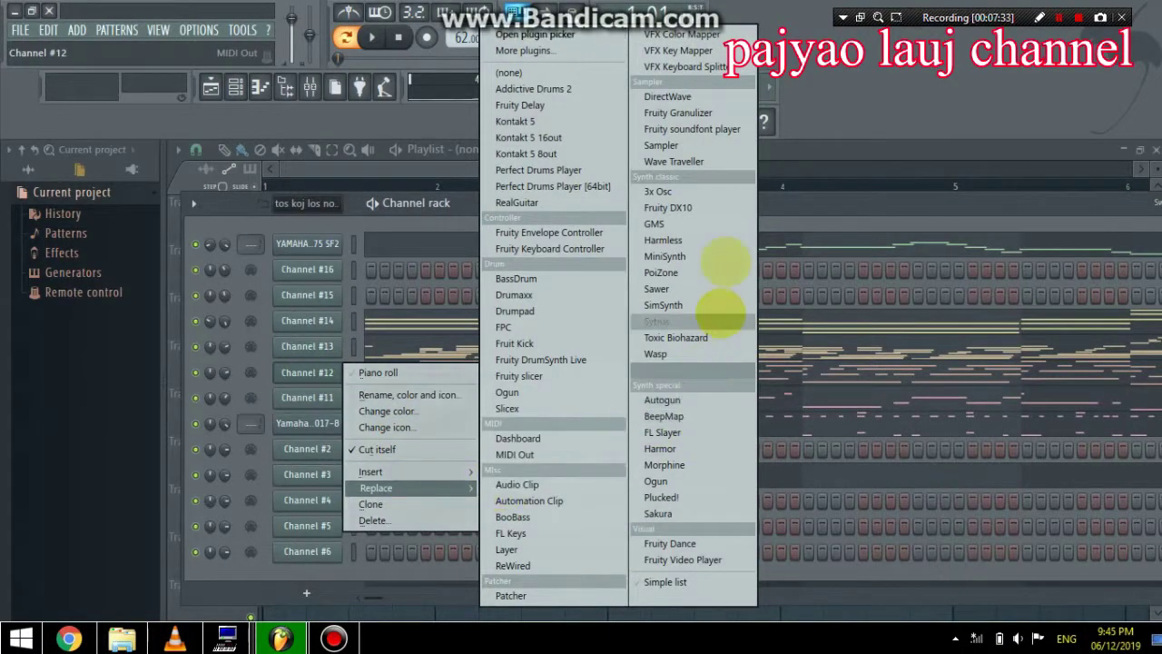
{"action": "left_click", "coordinate": [692, 129]}
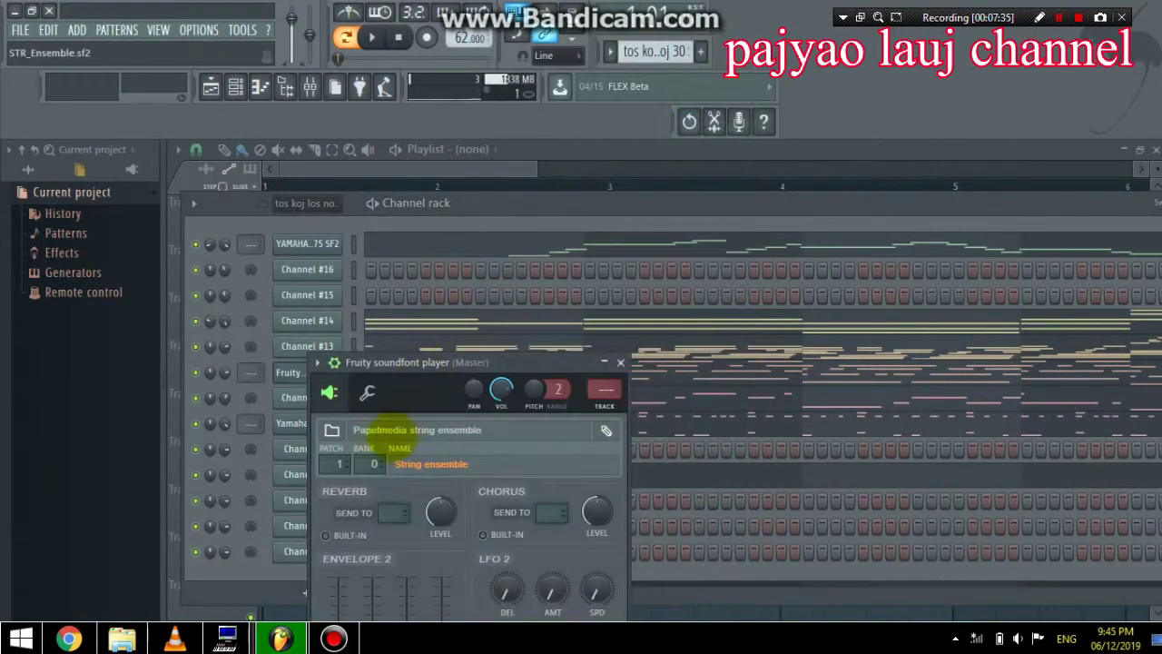
Step: Load the "ZONE THAI UNION V.1.1" soundfont from the sf2 folder under D: Myprogram, soun font into the Channel #12 player
{"action": "left_click", "coordinate": [331, 429]}
{"action": "left_click", "coordinate": [341, 345]}
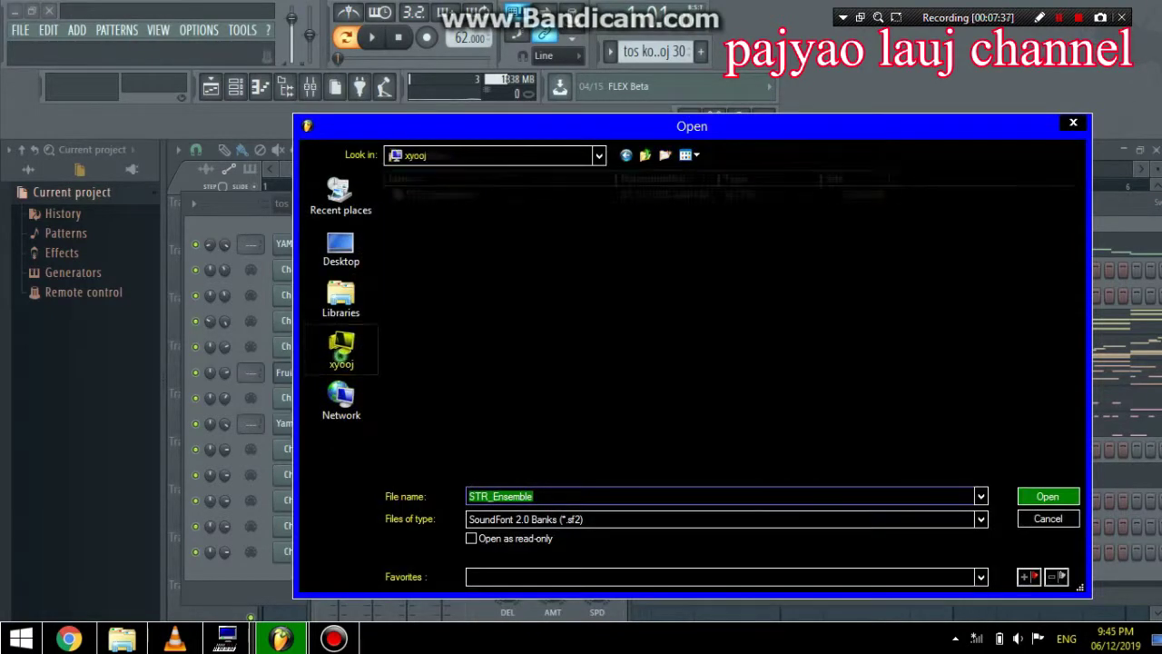
{"action": "double_click", "coordinate": [650, 324]}
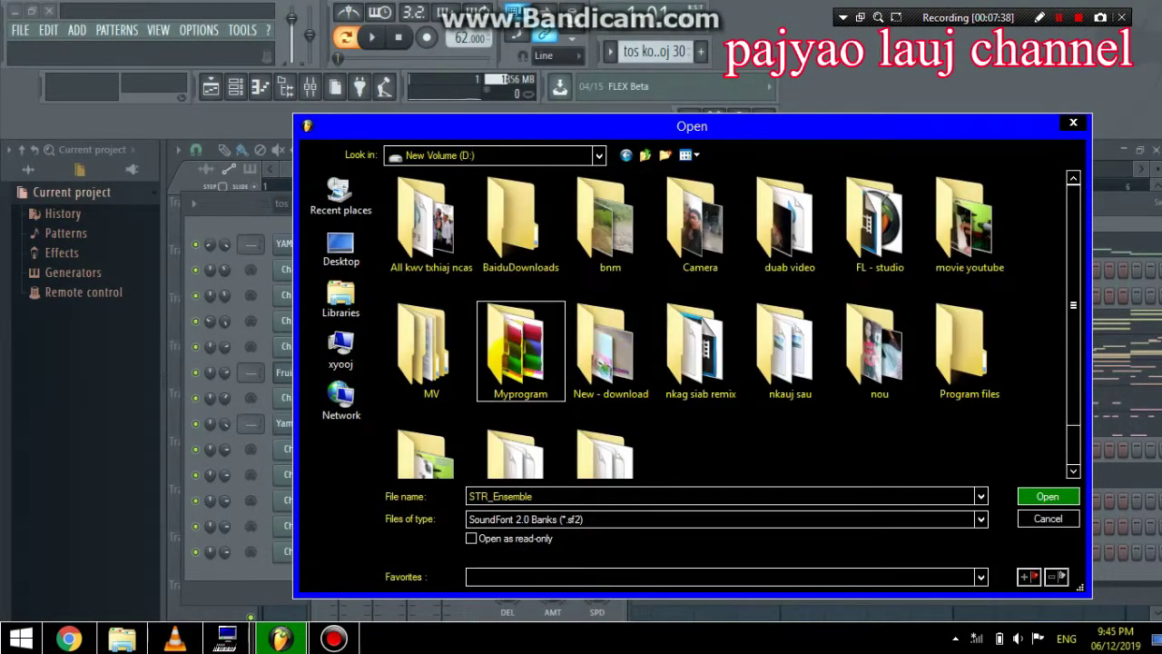
{"action": "double_click", "coordinate": [514, 356]}
{"action": "double_click", "coordinate": [427, 227]}
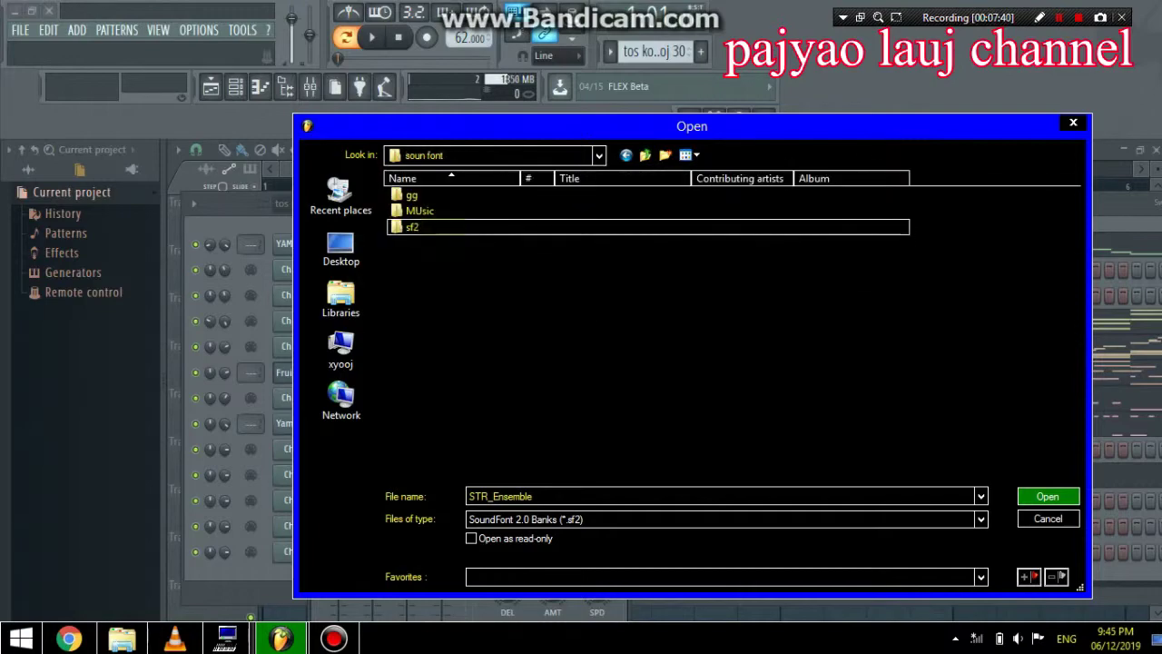
{"action": "double_click", "coordinate": [416, 227]}
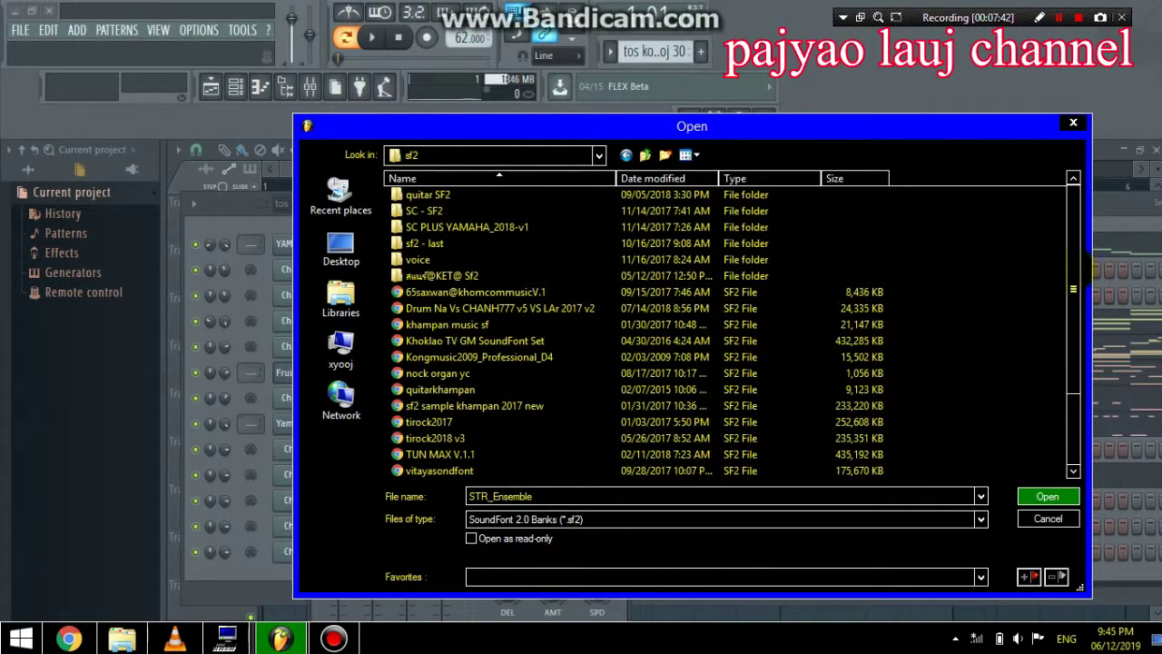
{"action": "scroll", "coordinate": [635, 332], "scroll_direction": "down", "scroll_amount": 2}
{"action": "left_click", "coordinate": [436, 438]}
{"action": "double_click", "coordinate": [435, 437]}
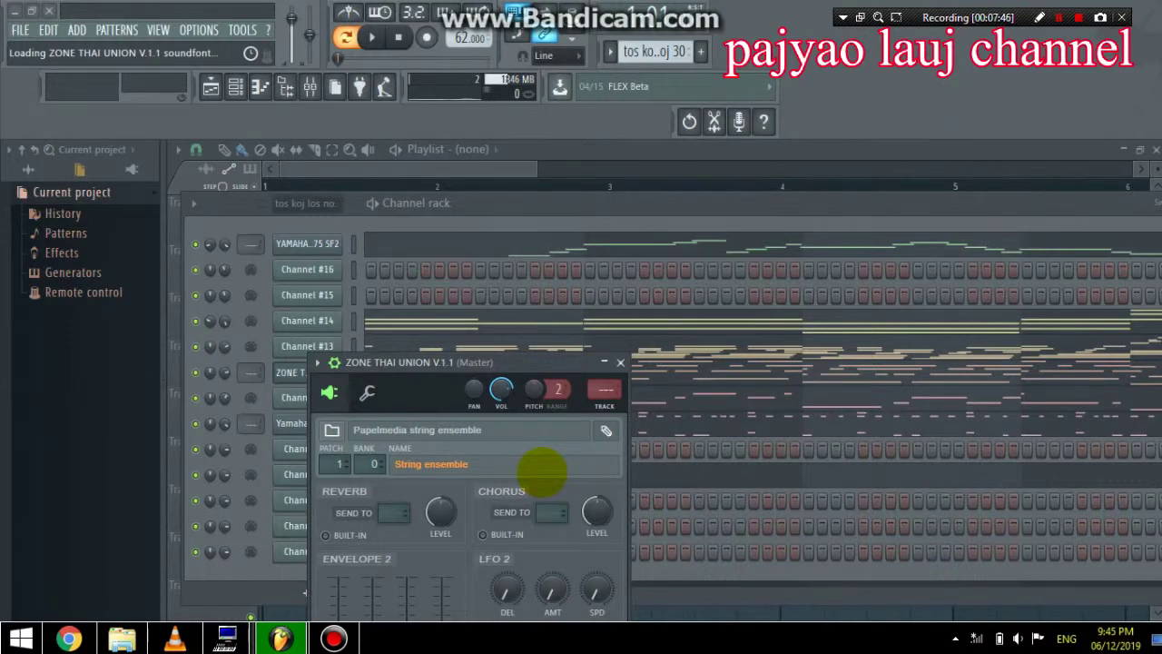
Step: Set the ZONE THAI UNION soundfont's patch to Clean Guitar (28), close the player window and play back the pattern briefly
{"action": "left_click", "coordinate": [542, 466]}
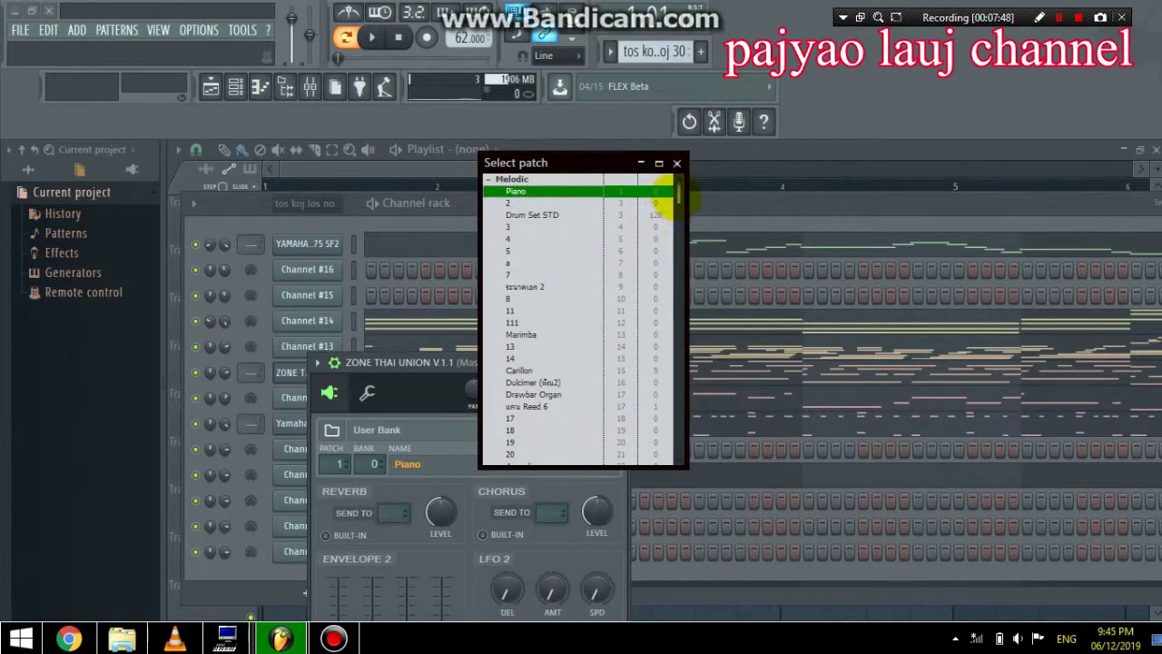
{"action": "left_click_drag", "start_coordinate": [680, 192], "coordinate": [669, 239]}
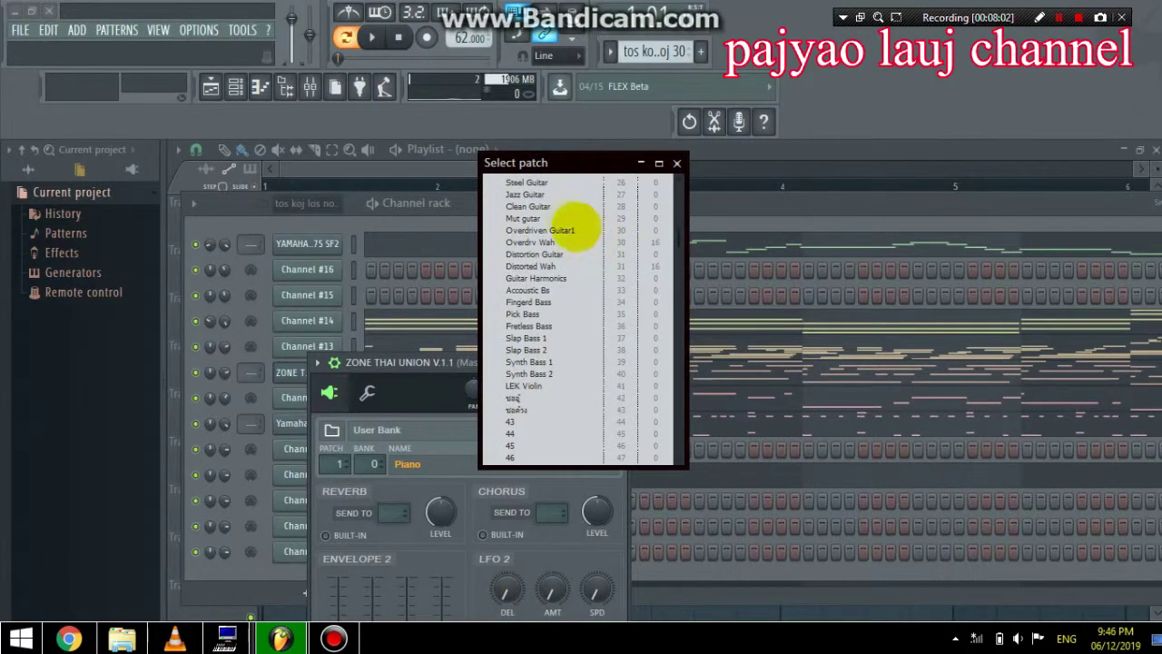
{"action": "double_click", "coordinate": [547, 204]}
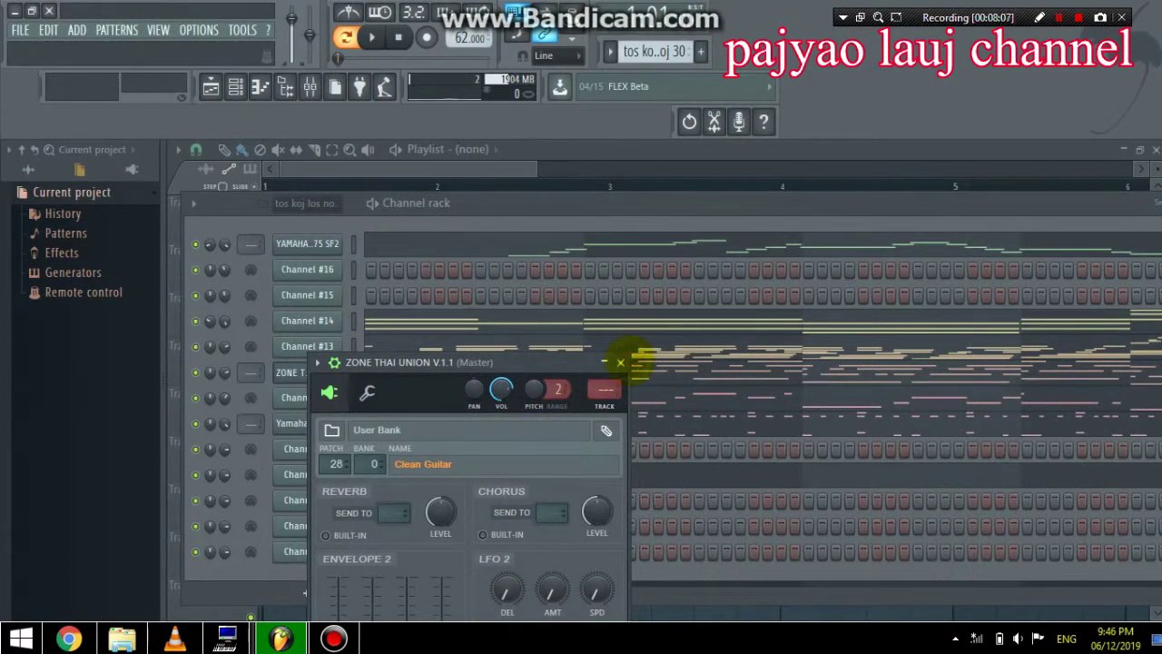
{"action": "left_click", "coordinate": [621, 362]}
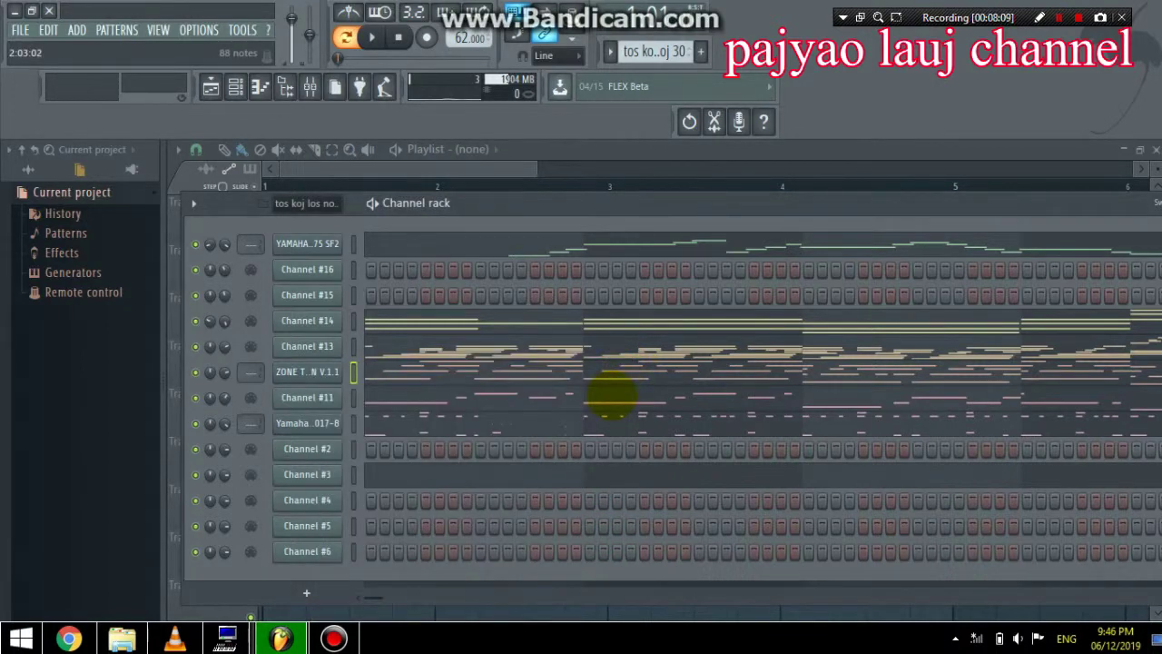
{"action": "key", "text": "space"}
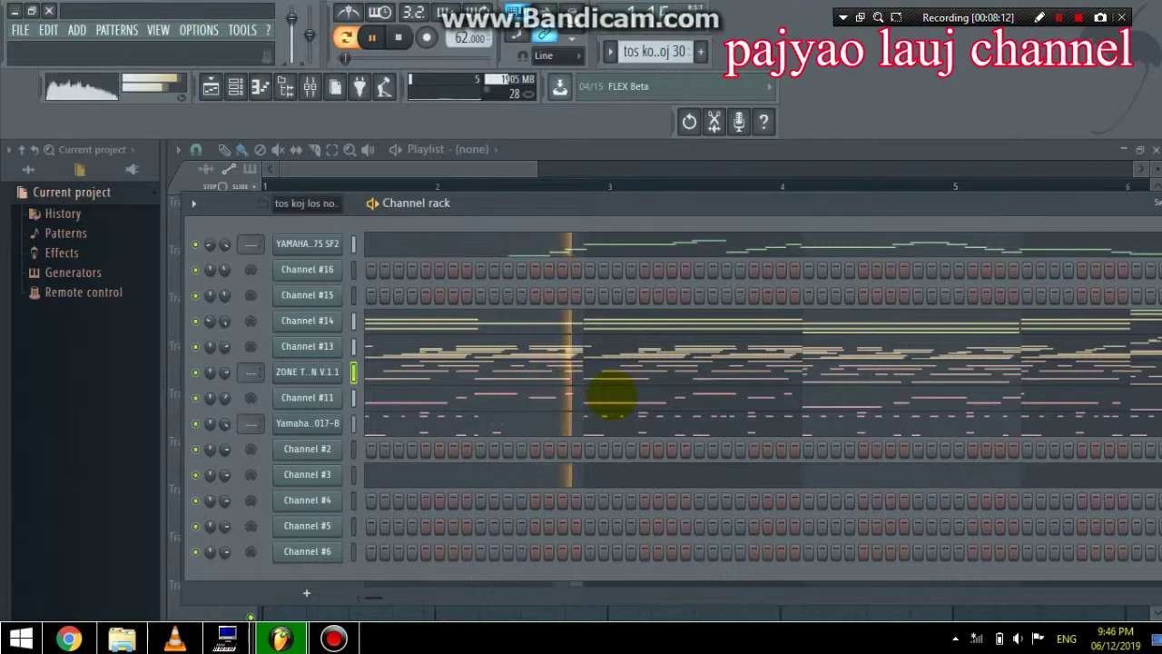
{"action": "key", "text": "space"}
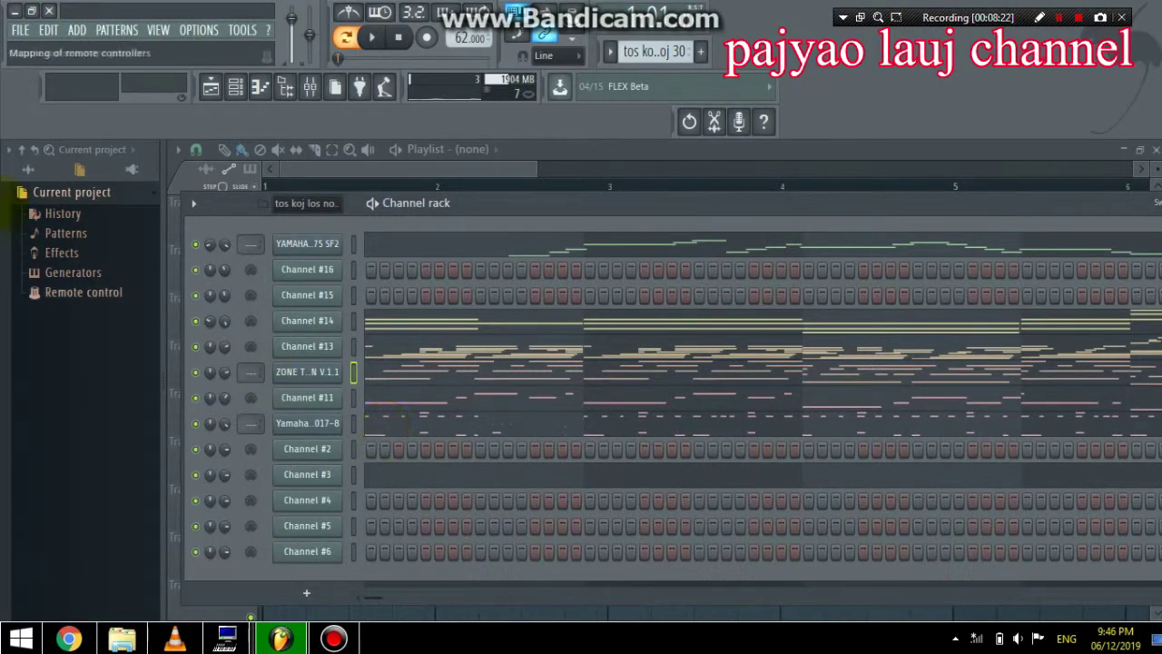
Step: Save the project to the Desktop as "tos koj los" in FruityLoops loop file (*.flp) format
{"action": "left_click", "coordinate": [20, 30]}
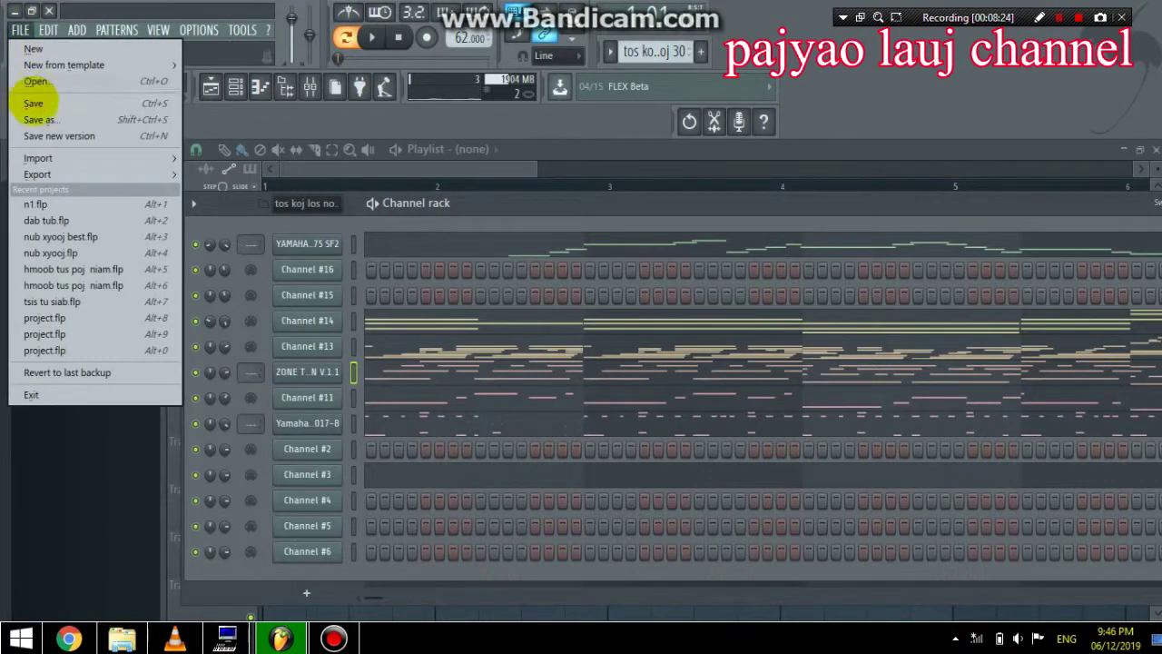
{"action": "left_click", "coordinate": [39, 119]}
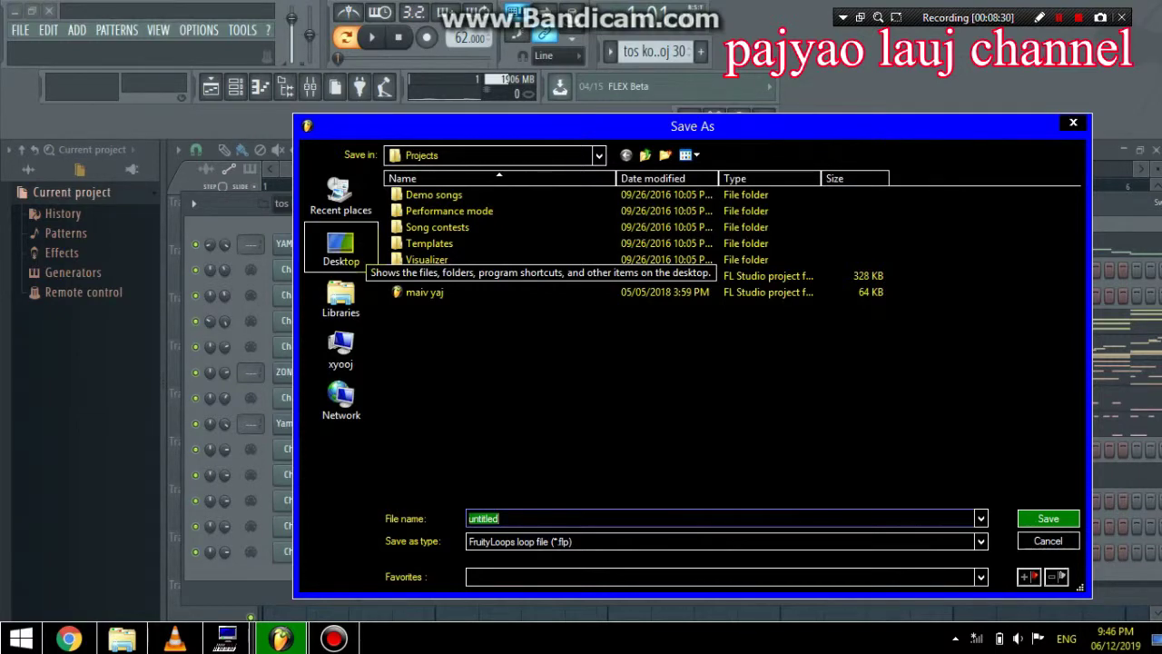
{"action": "left_click", "coordinate": [340, 245]}
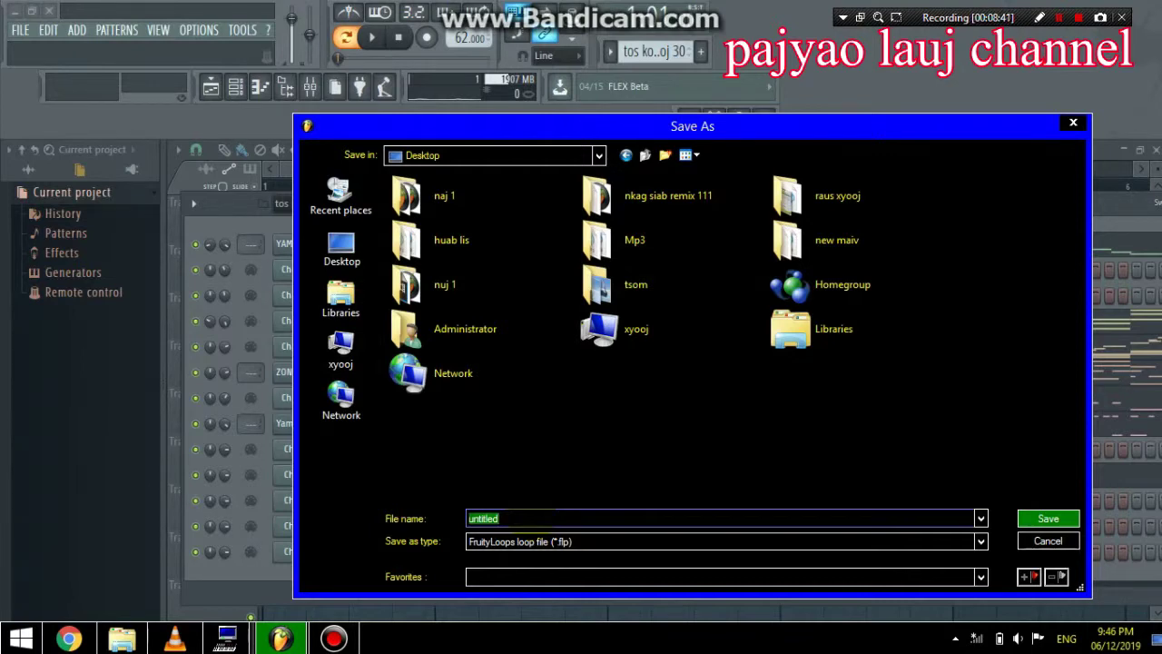
{"action": "type", "text": "tos koj los"}
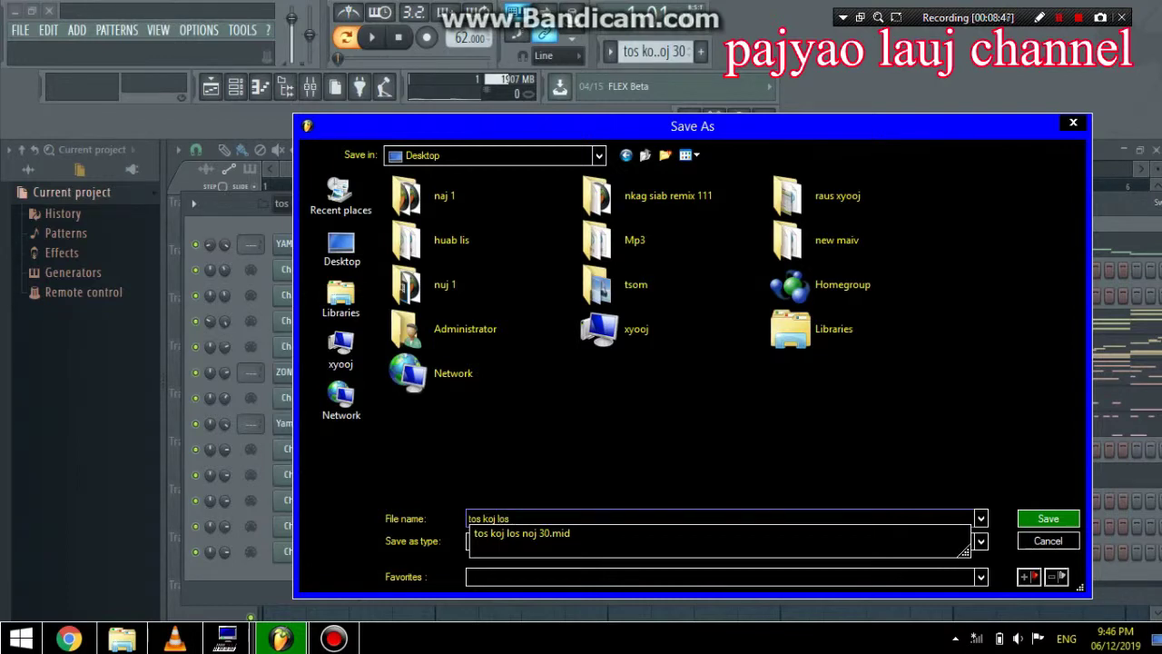
{"action": "left_click", "coordinate": [341, 245]}
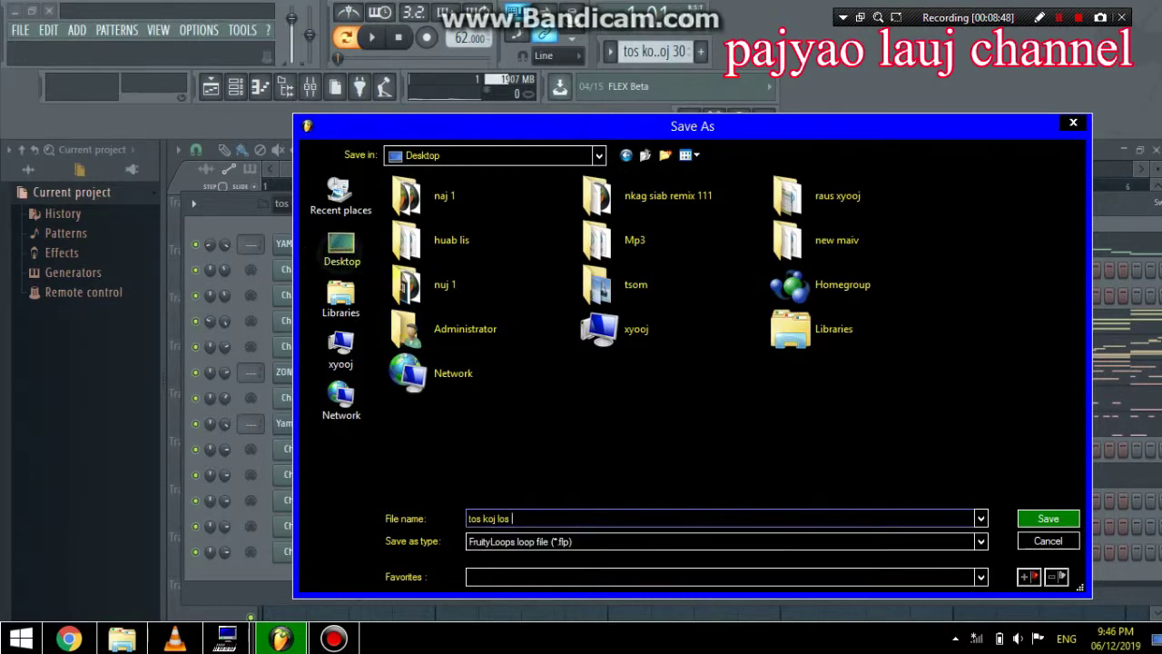
{"action": "left_click", "coordinate": [1053, 518]}
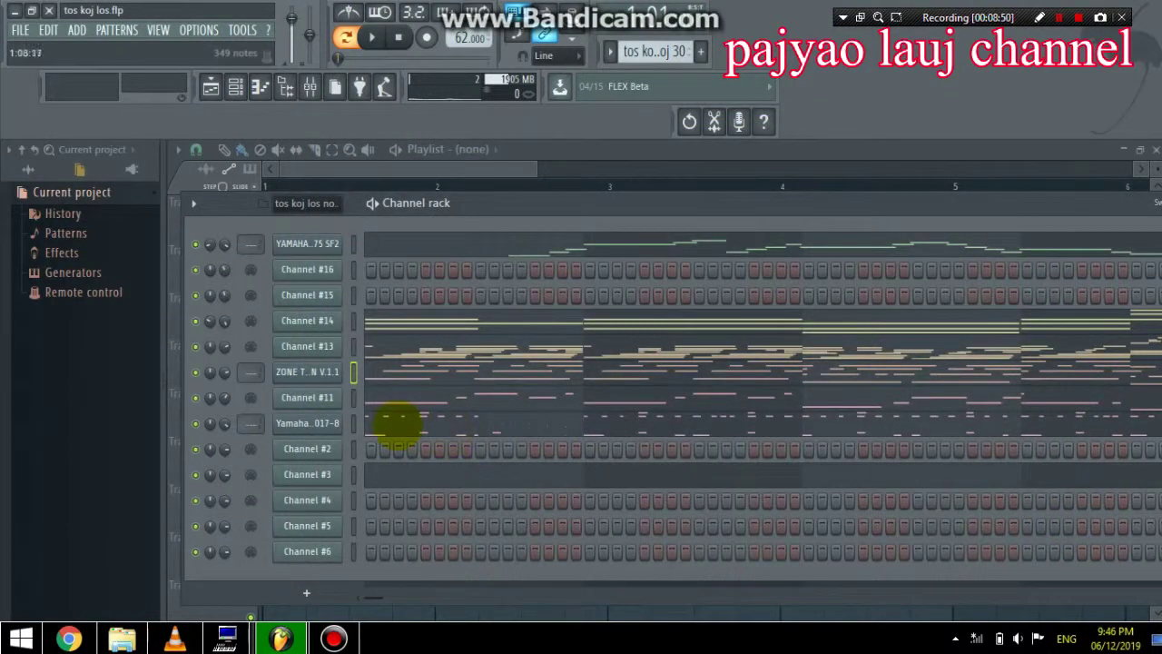
Step: Open the Yamaha XG drum channel's piano roll and audition the drum sounds on the keys around C3 and D3
{"action": "left_click", "coordinate": [397, 423]}
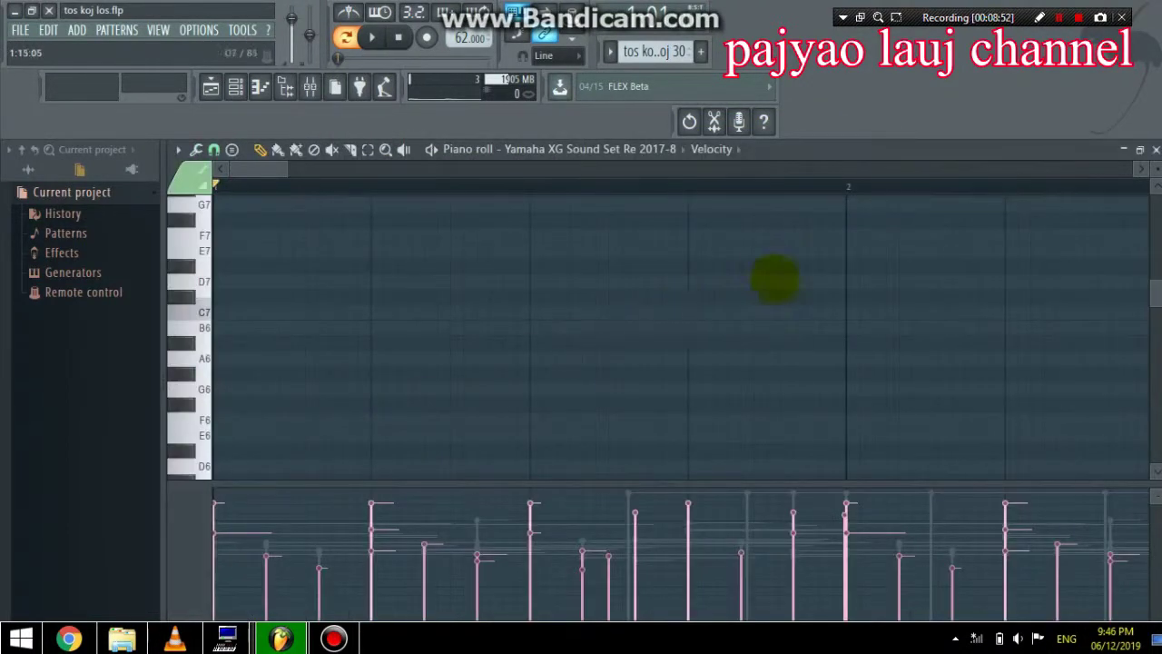
{"action": "scroll", "coordinate": [282, 177], "scroll_direction": "down", "scroll_amount": 6}
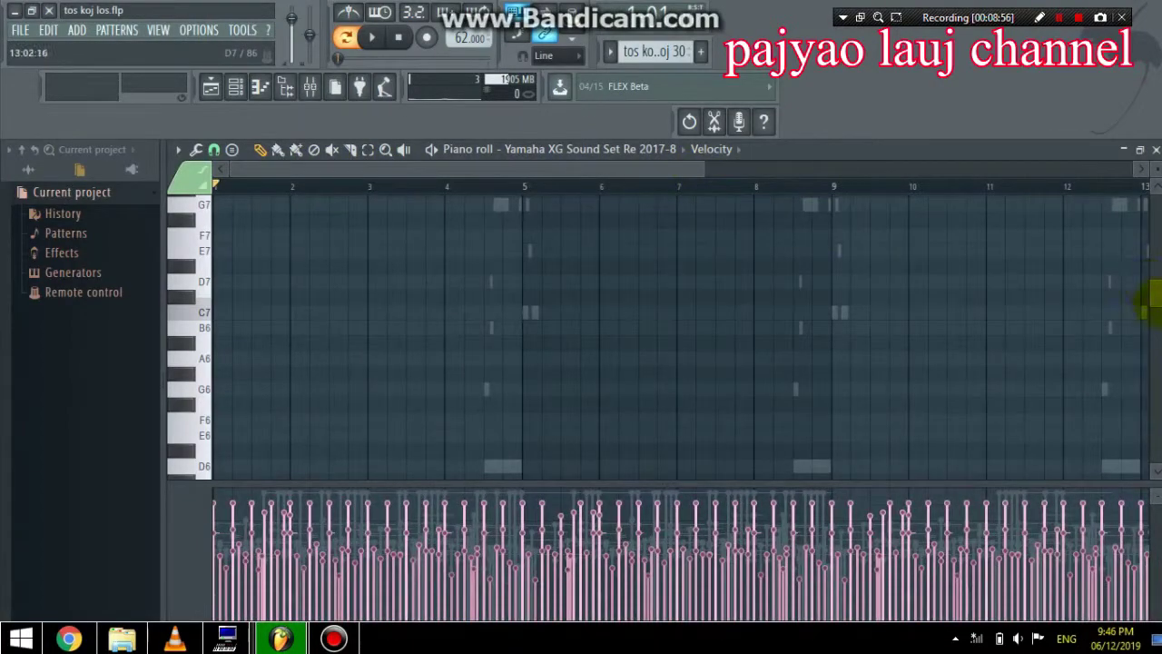
{"action": "left_click_drag", "start_coordinate": [1149, 304], "coordinate": [1155, 393]}
{"action": "left_click", "coordinate": [200, 319]}
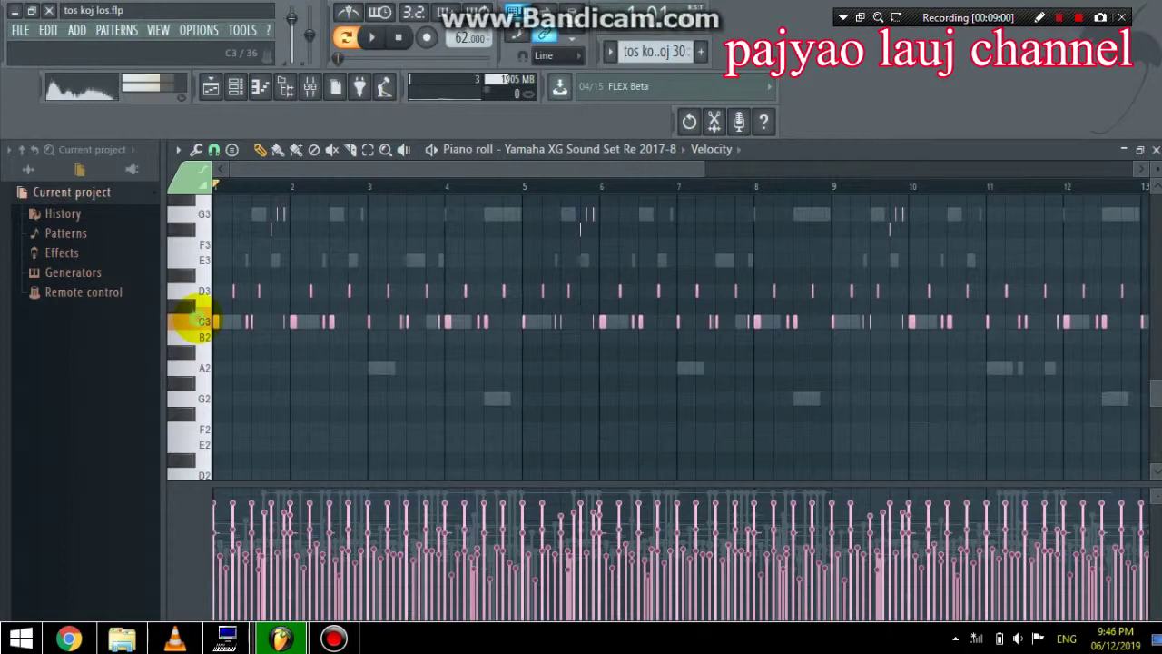
{"action": "left_click", "coordinate": [194, 290]}
{"action": "left_click", "coordinate": [194, 252]}
{"action": "left_click", "coordinate": [212, 319]}
{"action": "left_click", "coordinate": [200, 331]}
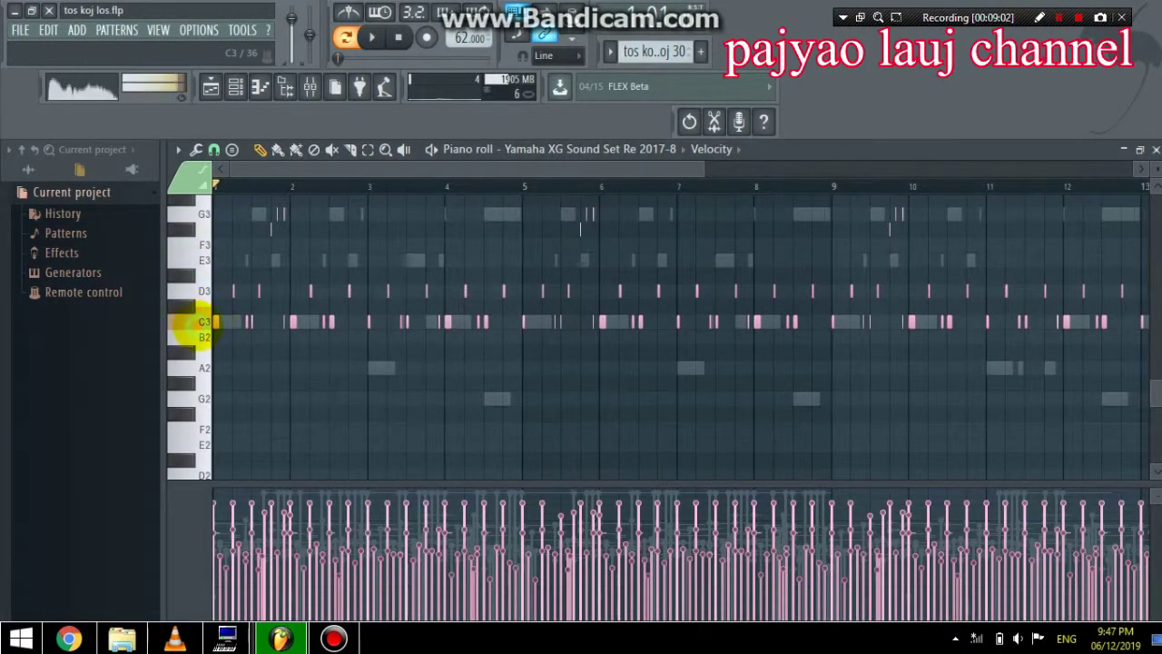
{"action": "left_click", "coordinate": [198, 324]}
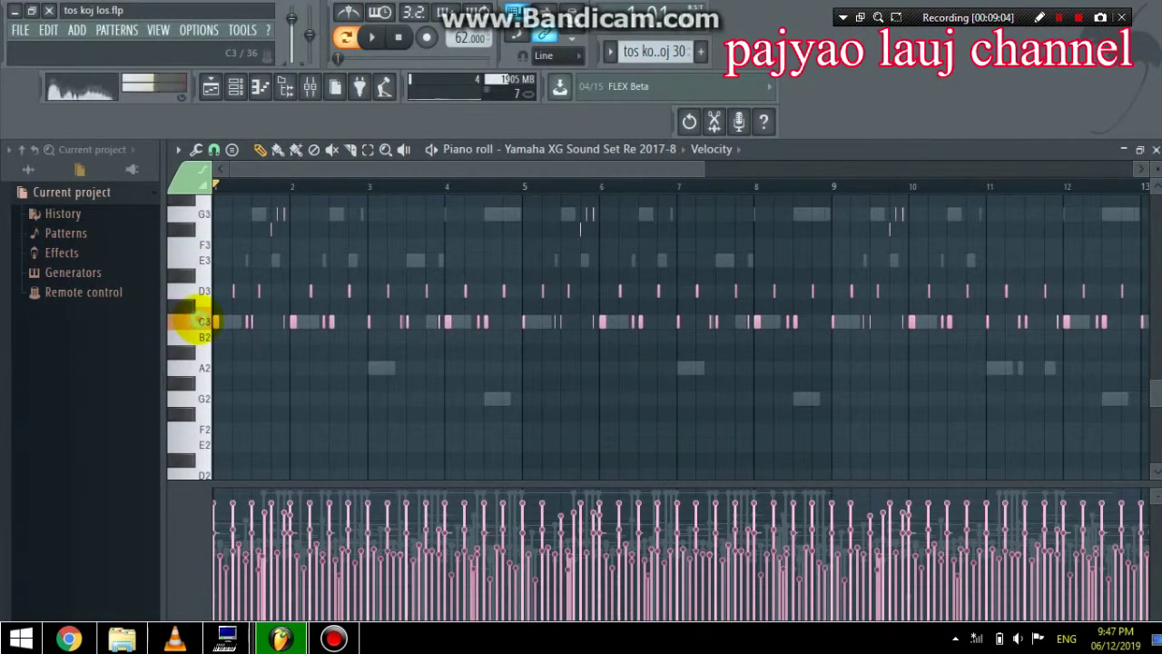
Step: Audition the Yamaha XG drum sounds on the piano roll keys D3, G3, A3 and D#4
{"action": "left_click", "coordinate": [199, 291]}
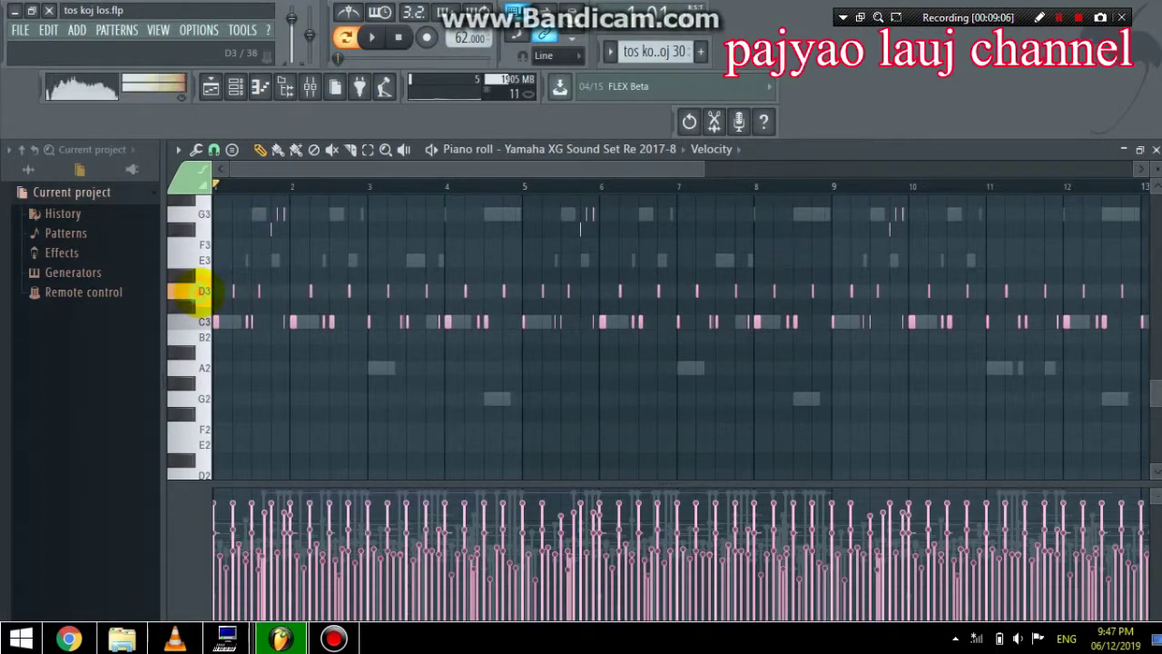
{"action": "left_click", "coordinate": [202, 214]}
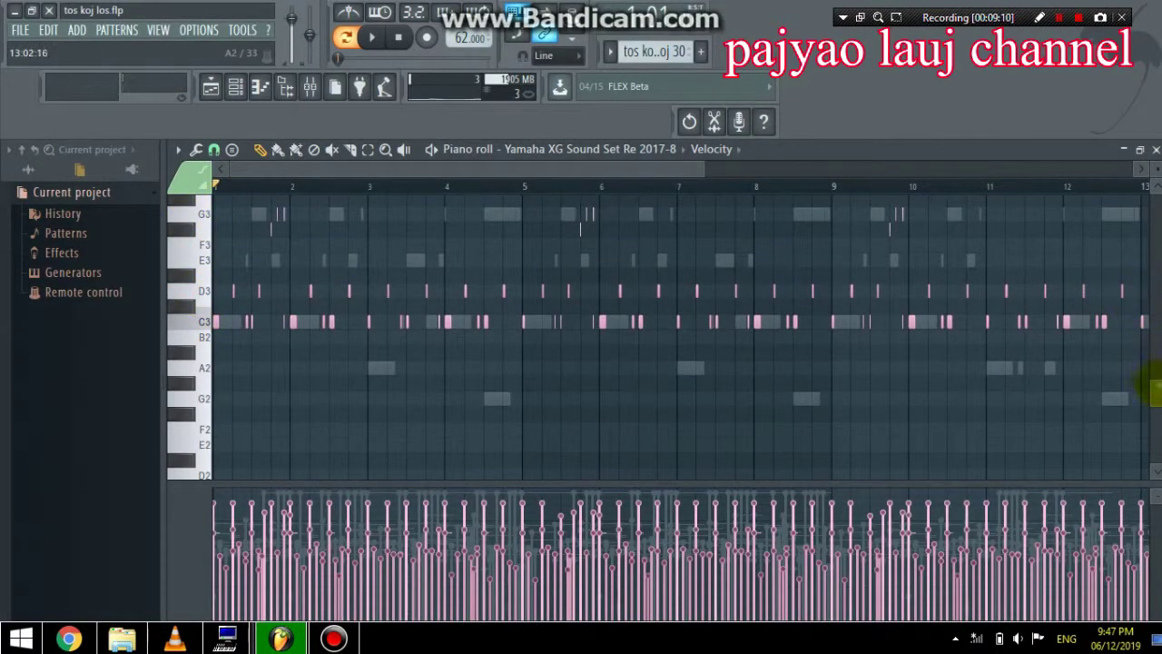
{"action": "scroll", "coordinate": [493, 337], "scroll_direction": "up", "scroll_amount": 3}
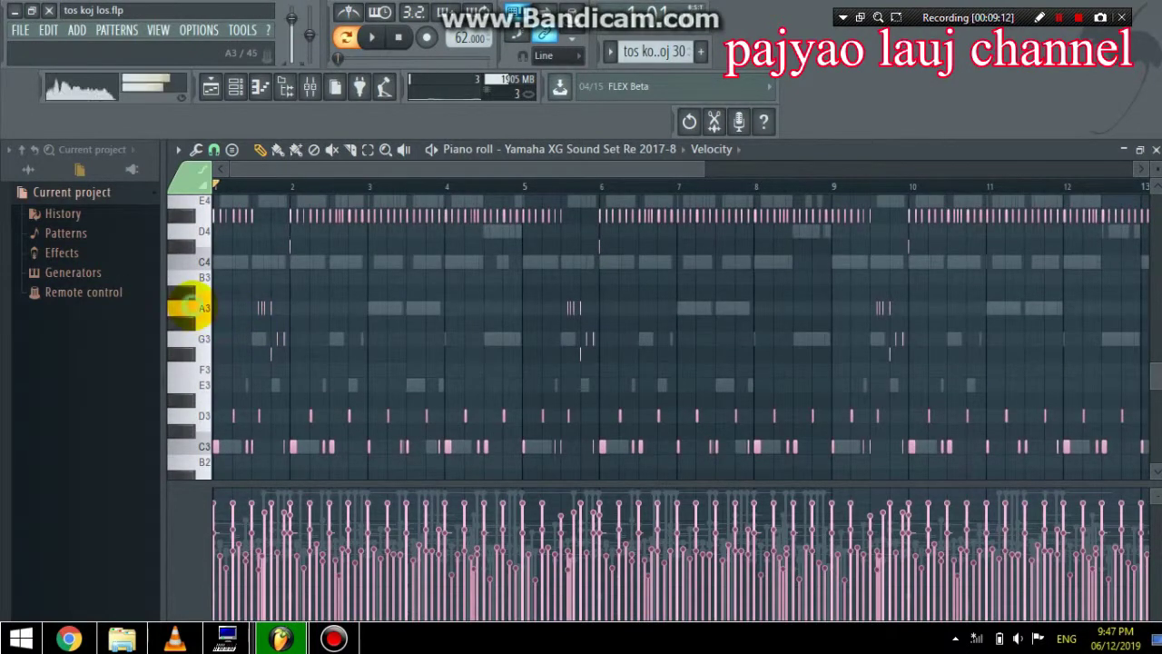
{"action": "left_click", "coordinate": [198, 332]}
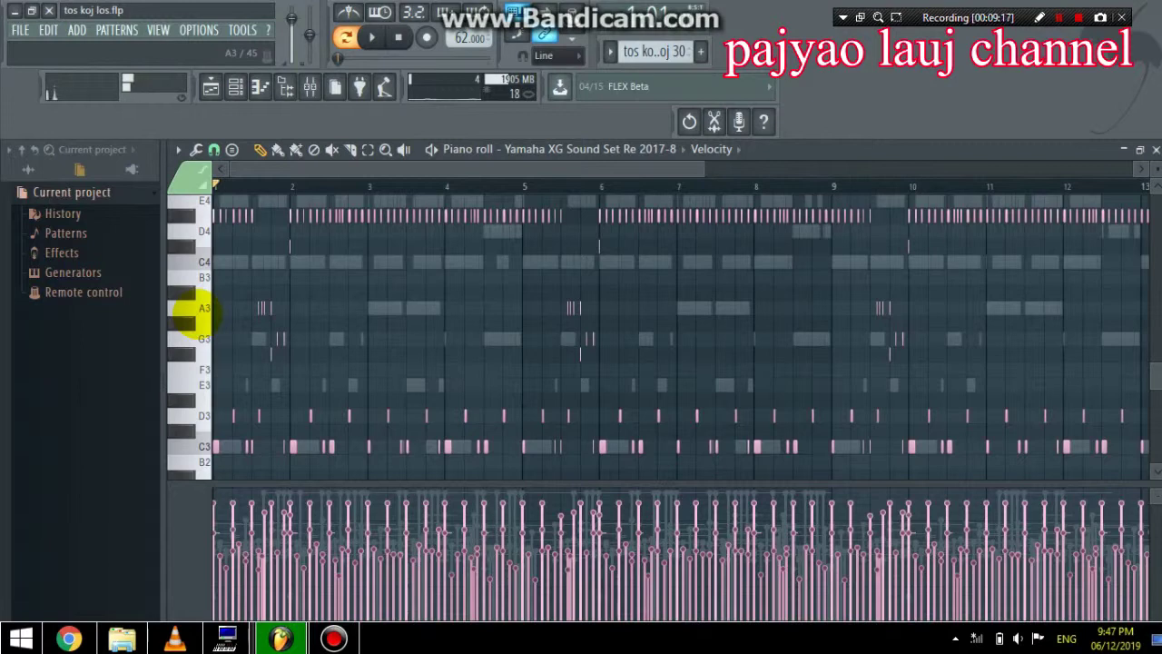
{"action": "left_click", "coordinate": [190, 218]}
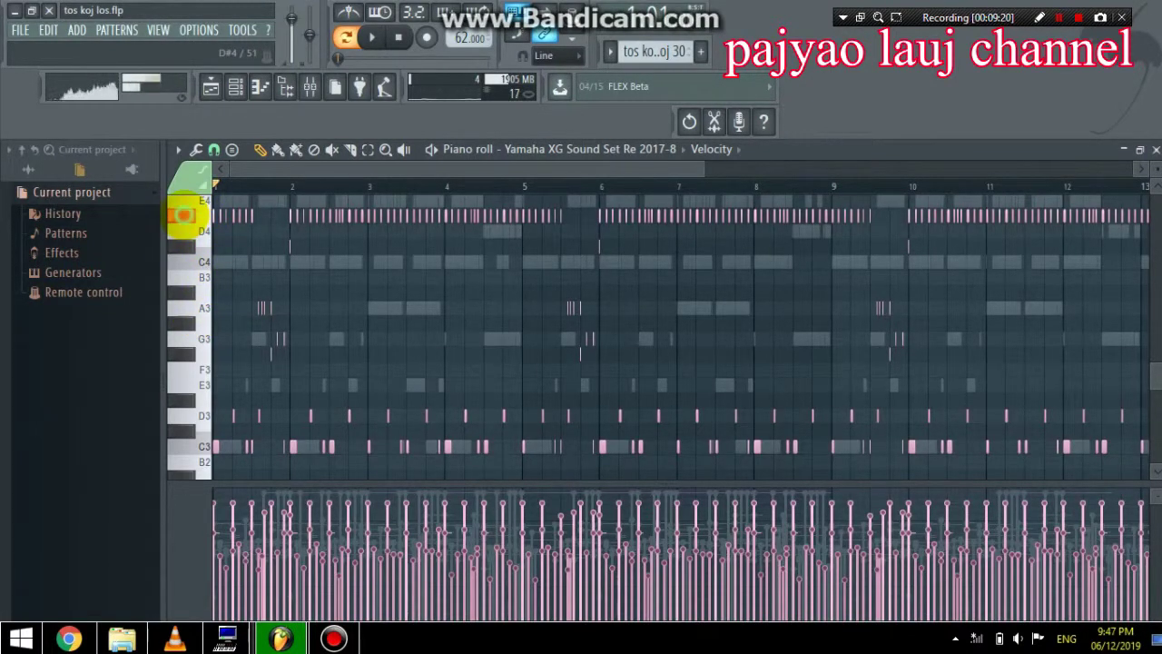
Step: Open the playlist, widen its timeline view to about eight bars and show the channel rack over it
{"action": "left_click", "coordinate": [210, 87]}
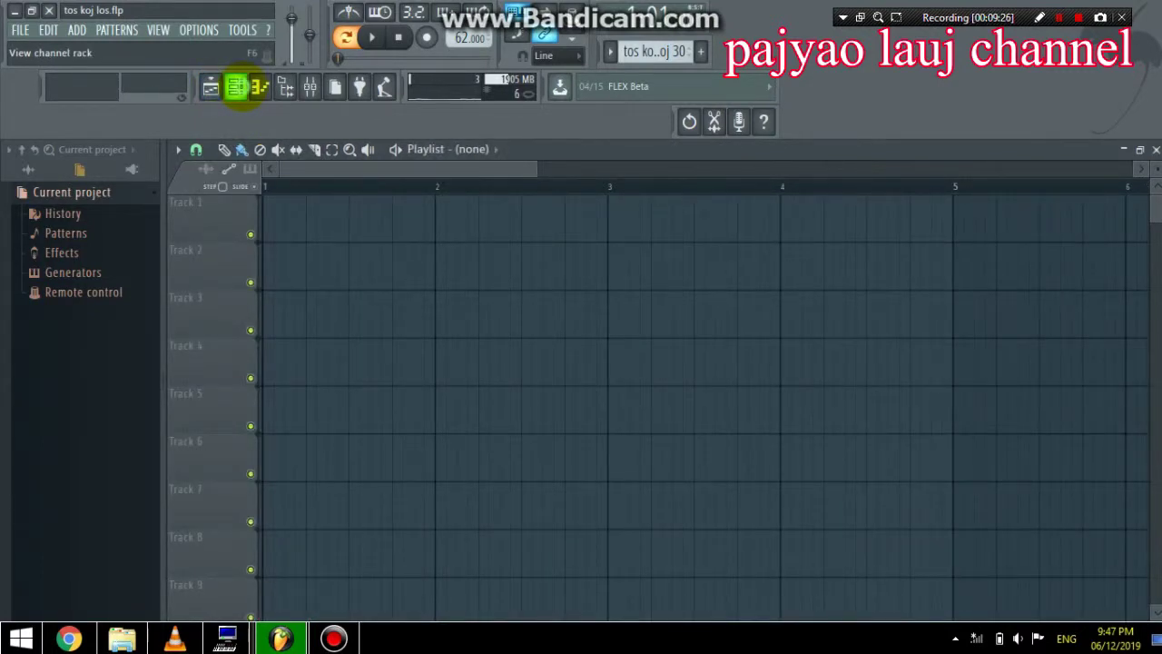
{"action": "left_click", "coordinate": [235, 86]}
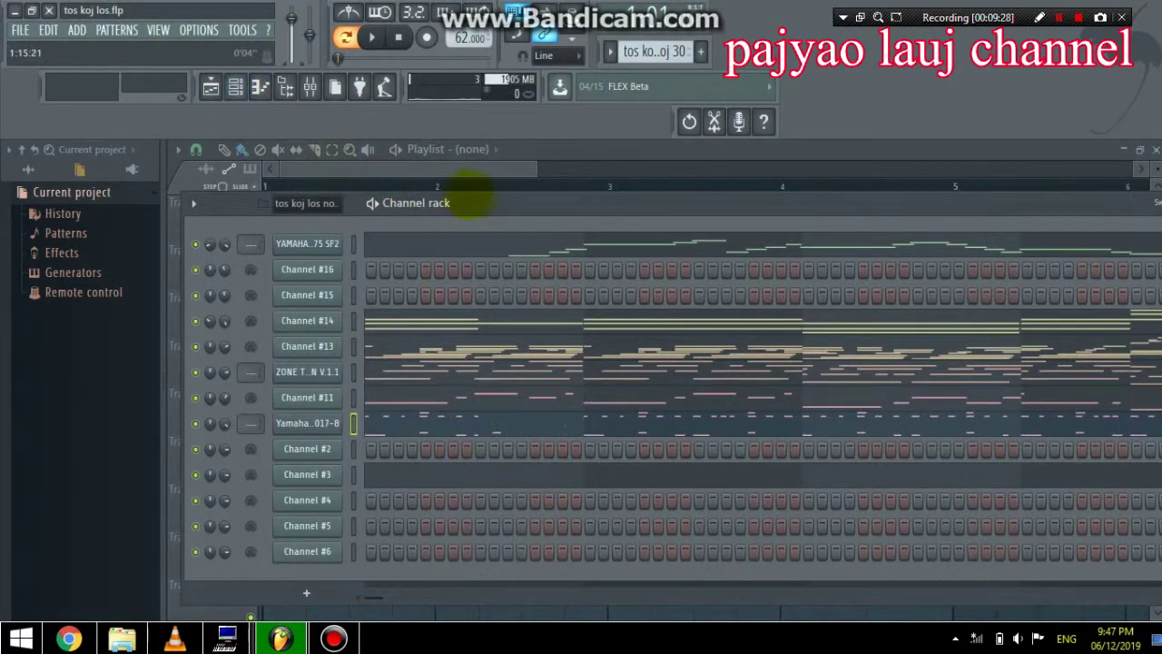
{"action": "left_click_drag", "start_coordinate": [535, 171], "coordinate": [583, 173]}
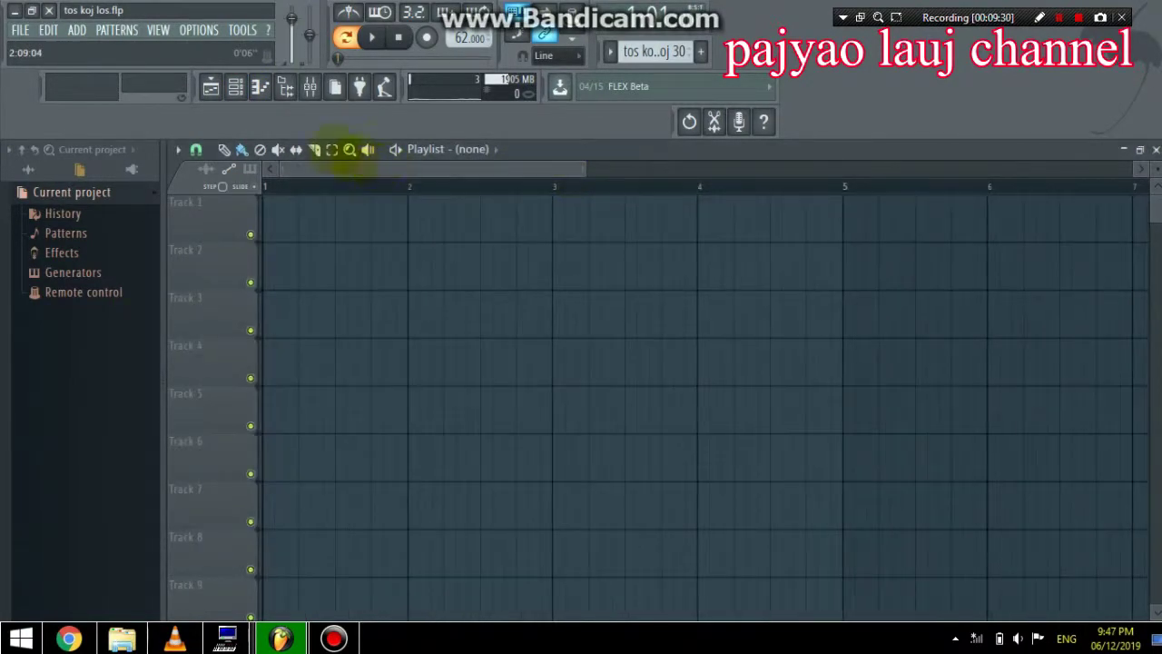
{"action": "left_click", "coordinate": [235, 86]}
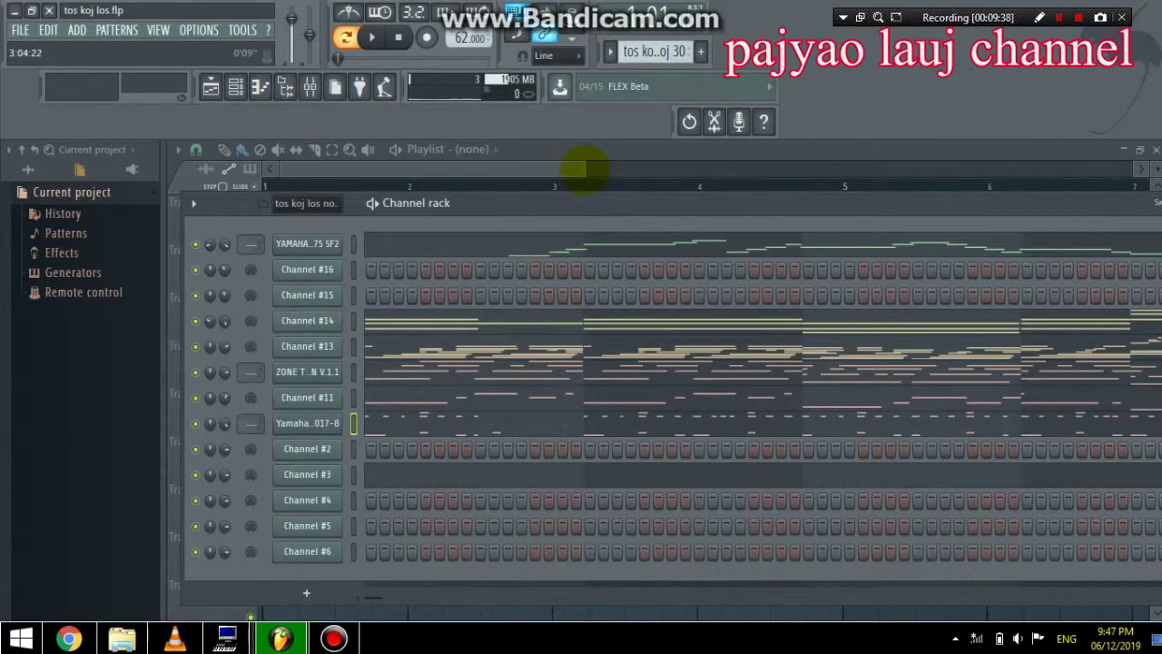
{"action": "left_click_drag", "start_coordinate": [581, 168], "coordinate": [683, 168]}
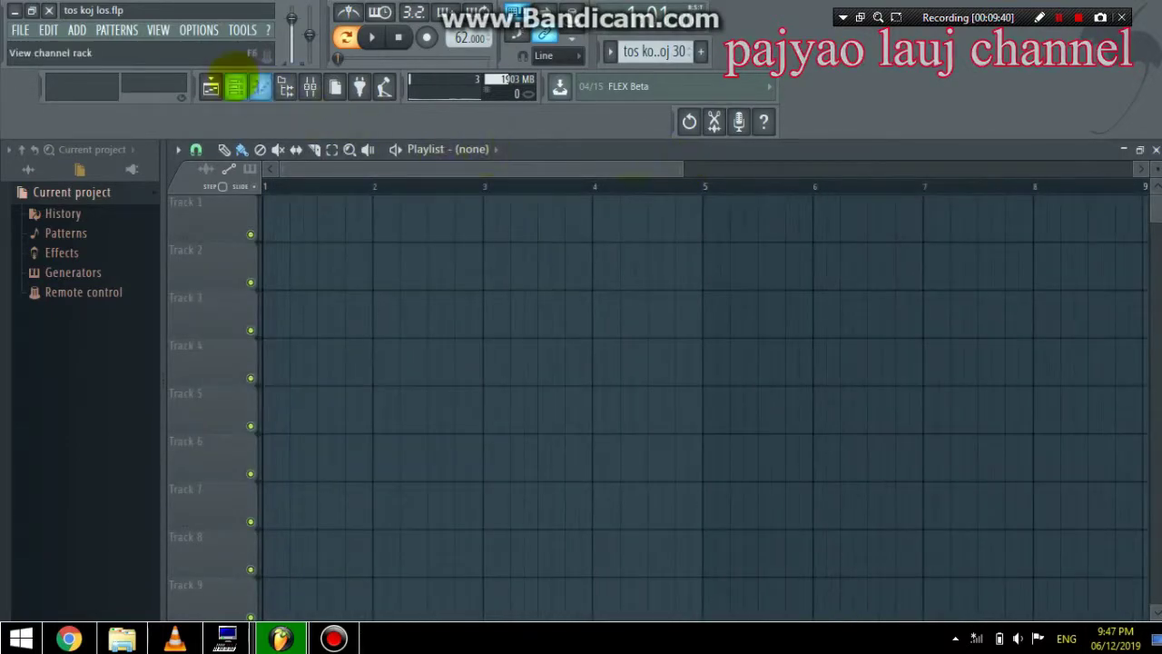
{"action": "left_click", "coordinate": [234, 87]}
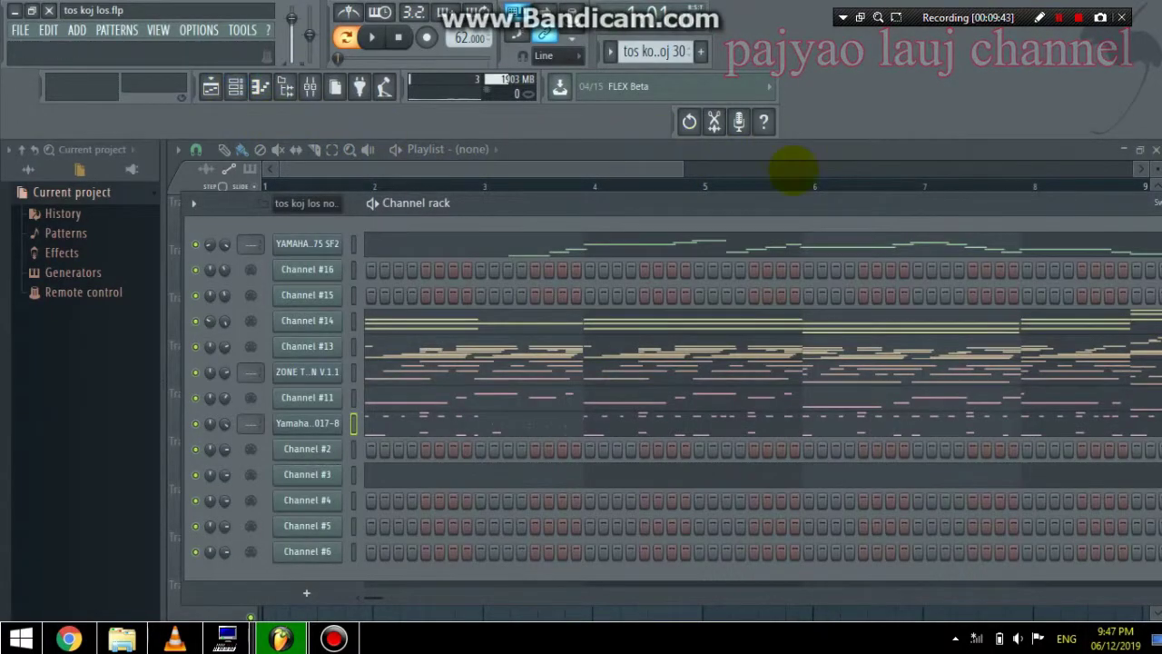